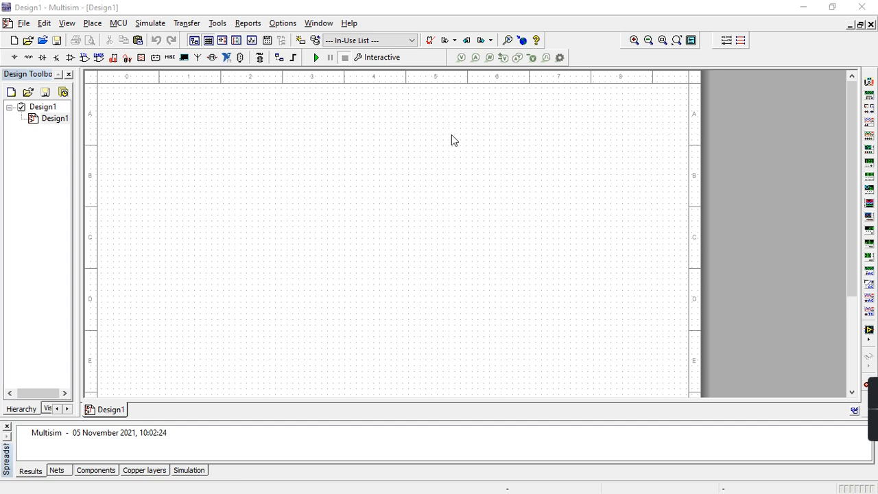
Paste the copied series-circuit picture onto the schematic and shrink it into the sheet's upper-right corner.
{"action": "right_click", "coordinate": [336, 112]}
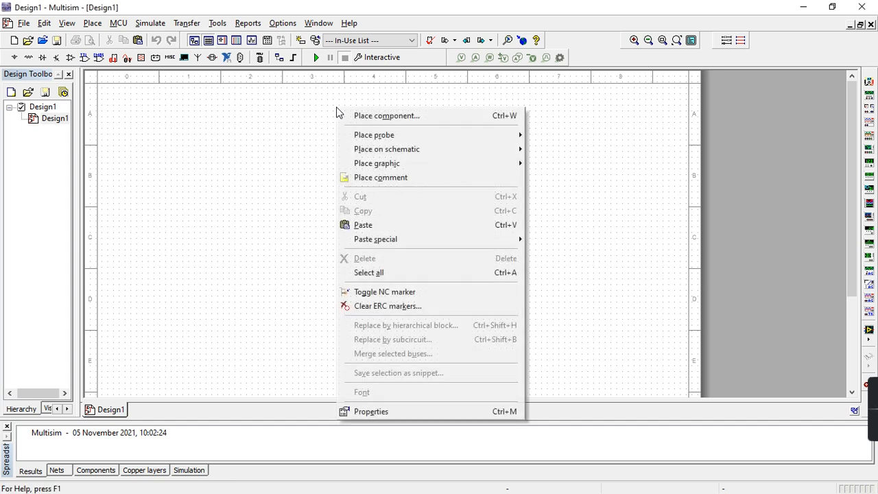
{"action": "left_click", "coordinate": [362, 225]}
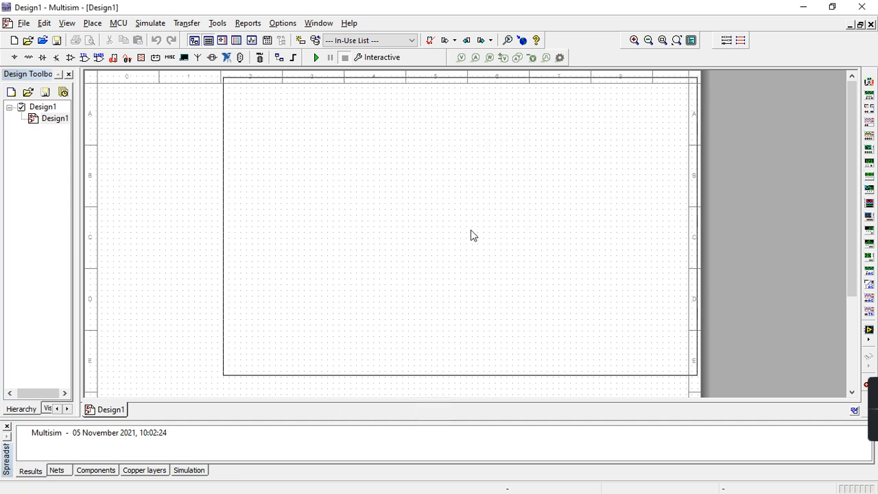
{"action": "left_click", "coordinate": [447, 248]}
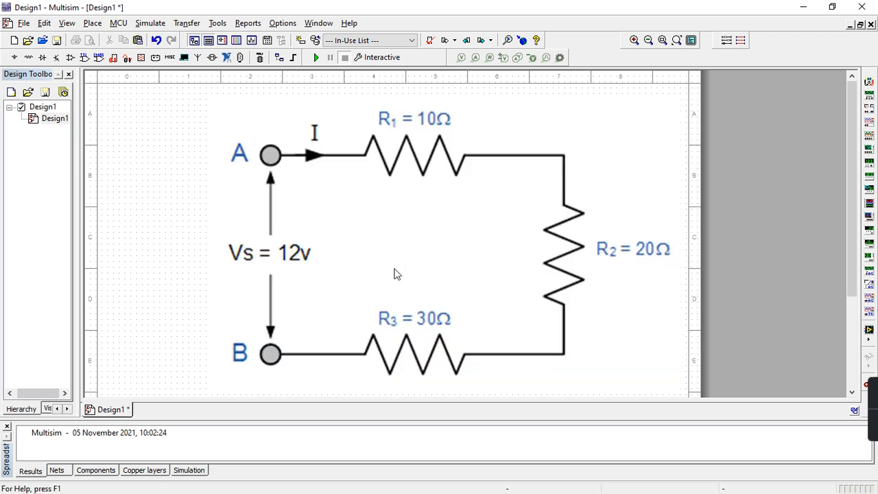
{"action": "left_click_drag", "start_coordinate": [211, 392], "coordinate": [413, 209]}
{"action": "left_click_drag", "start_coordinate": [850, 260], "coordinate": [840, 201]}
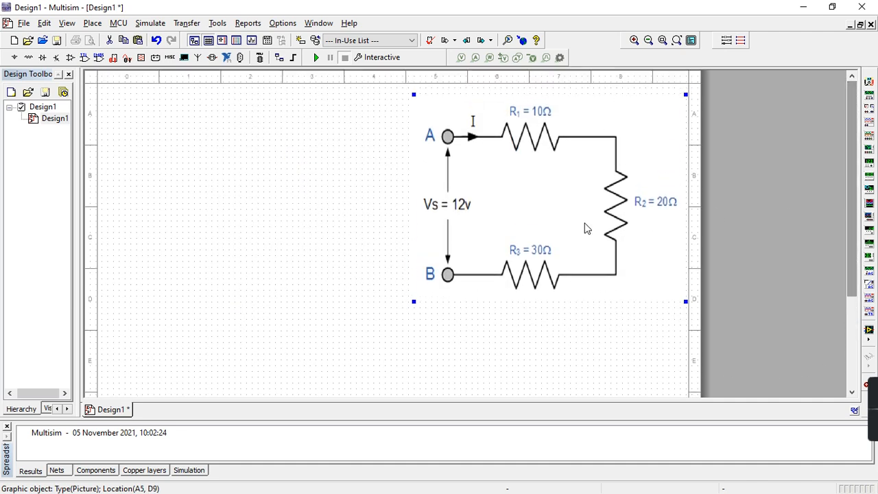
{"action": "left_click_drag", "start_coordinate": [411, 301], "coordinate": [459, 237]}
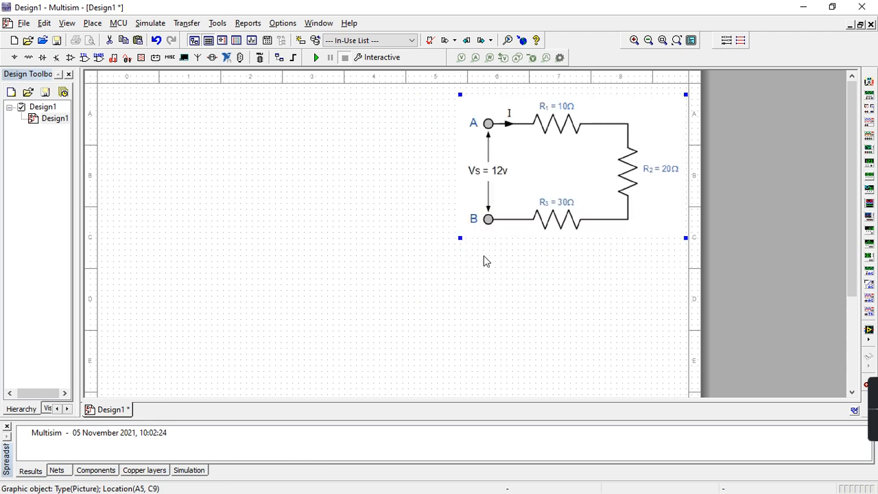
{"action": "left_click", "coordinate": [546, 296]}
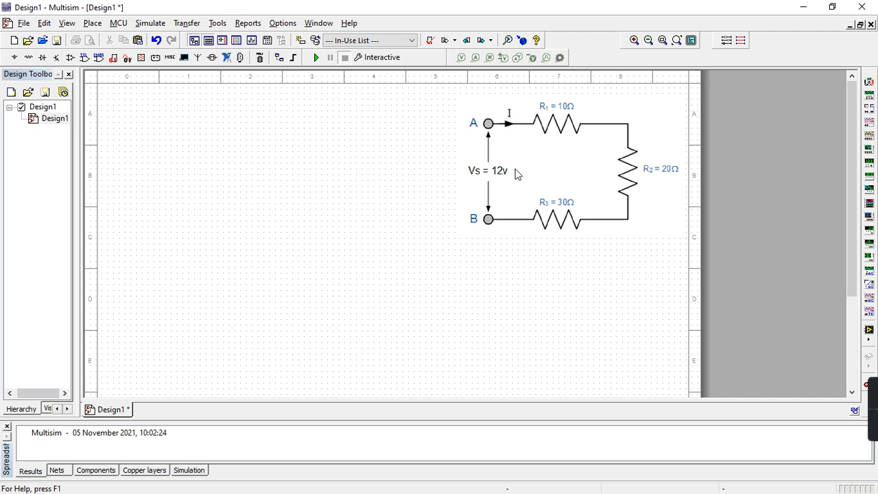
Place three 1k resistors from the Basic group's RESISTOR family: one above, one in the middle farther right, one below the first.
{"action": "left_click", "coordinate": [29, 58]}
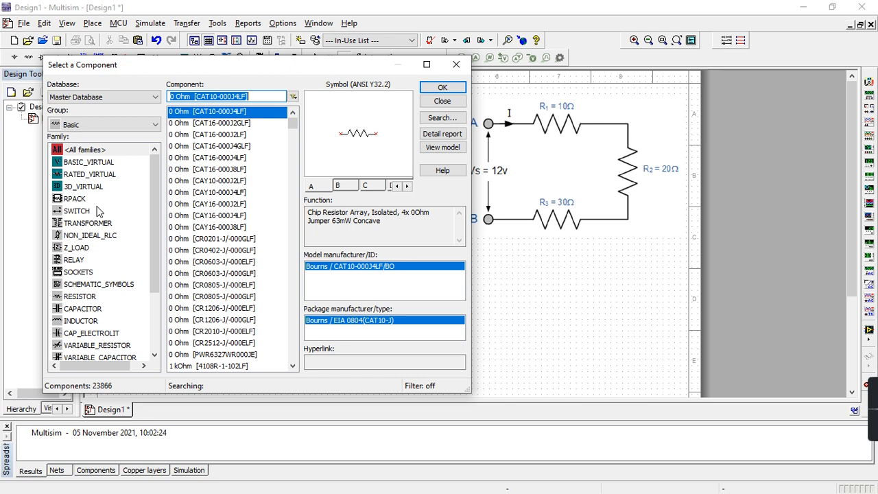
{"action": "left_click", "coordinate": [87, 301]}
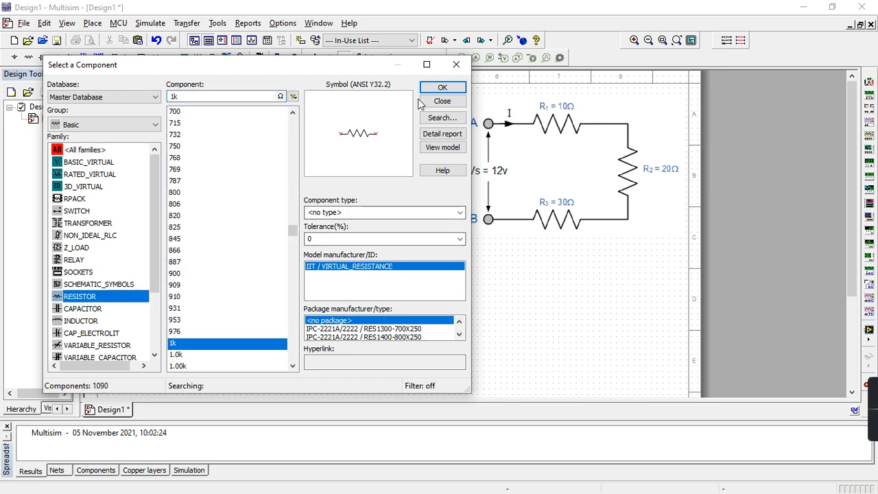
{"action": "left_click", "coordinate": [439, 92]}
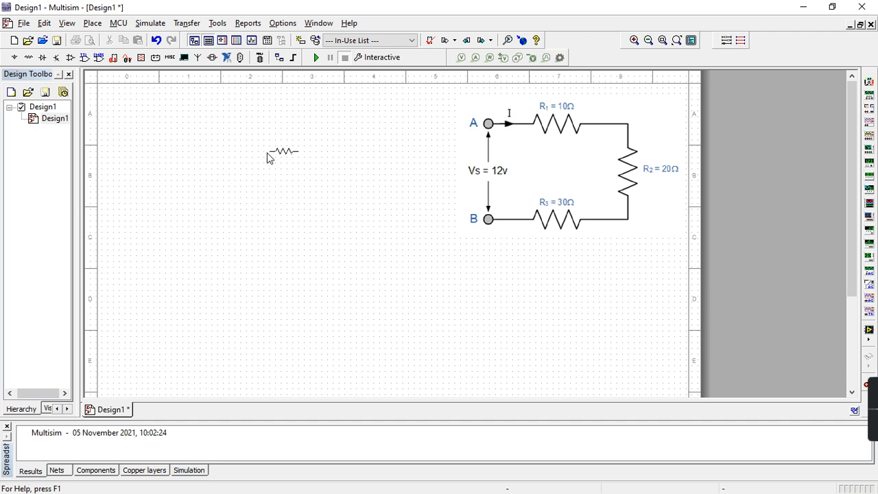
{"action": "left_click", "coordinate": [257, 157]}
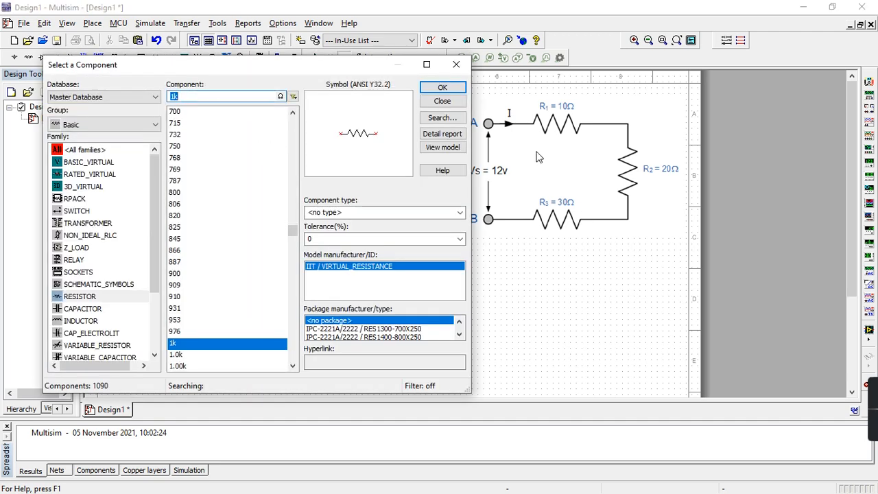
{"action": "left_click", "coordinate": [442, 87]}
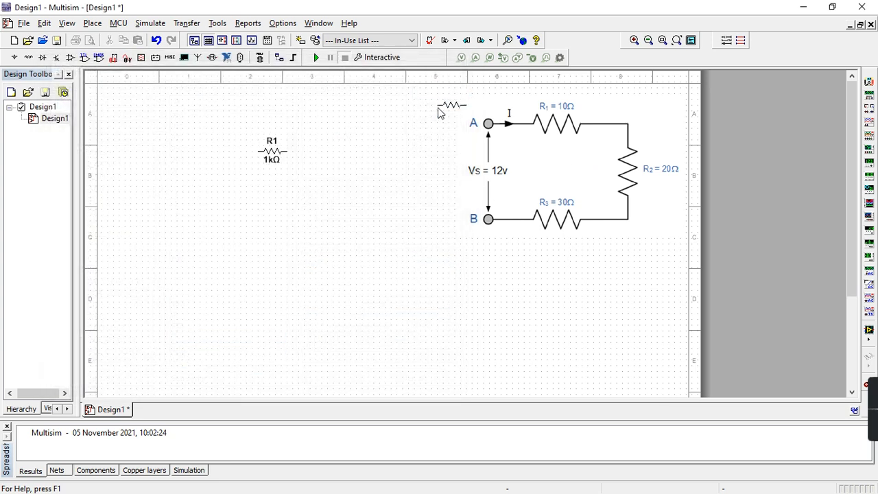
{"action": "left_click", "coordinate": [320, 218]}
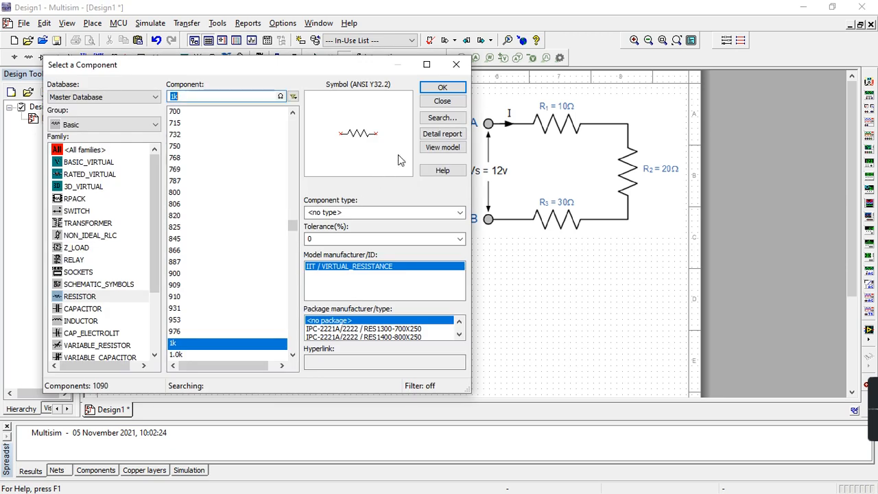
{"action": "key", "text": "Return"}
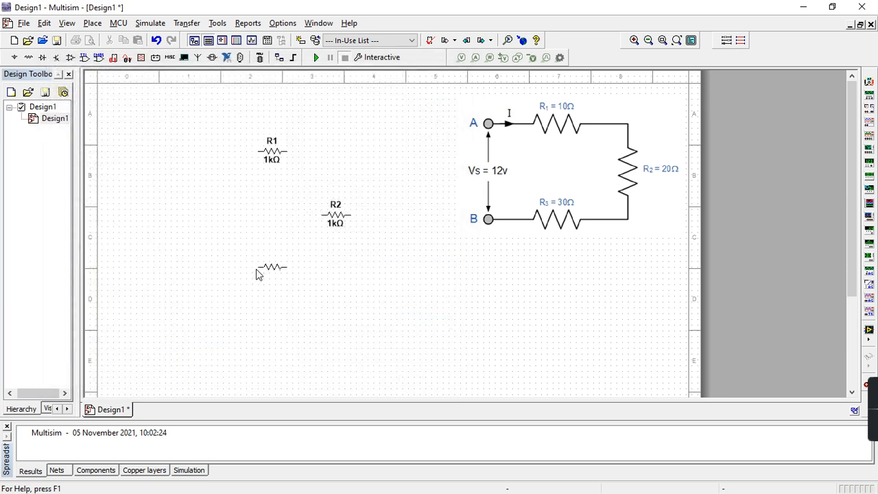
{"action": "left_click", "coordinate": [311, 266]}
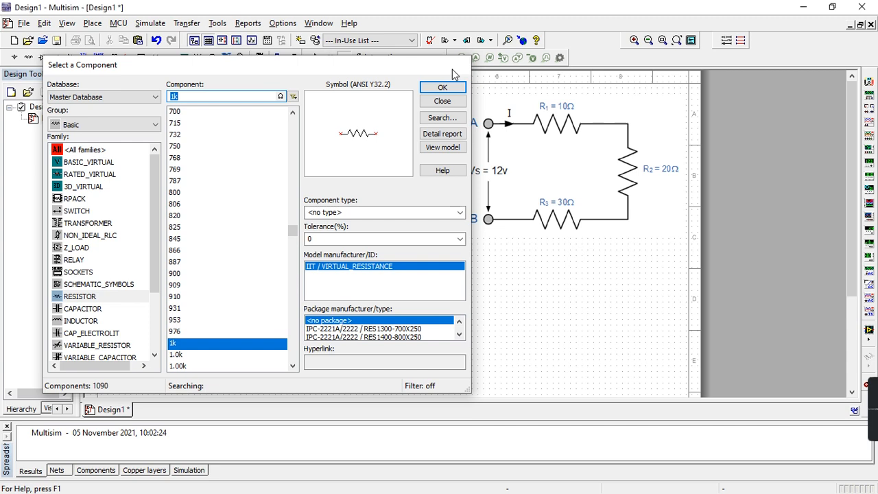
{"action": "left_click", "coordinate": [442, 101]}
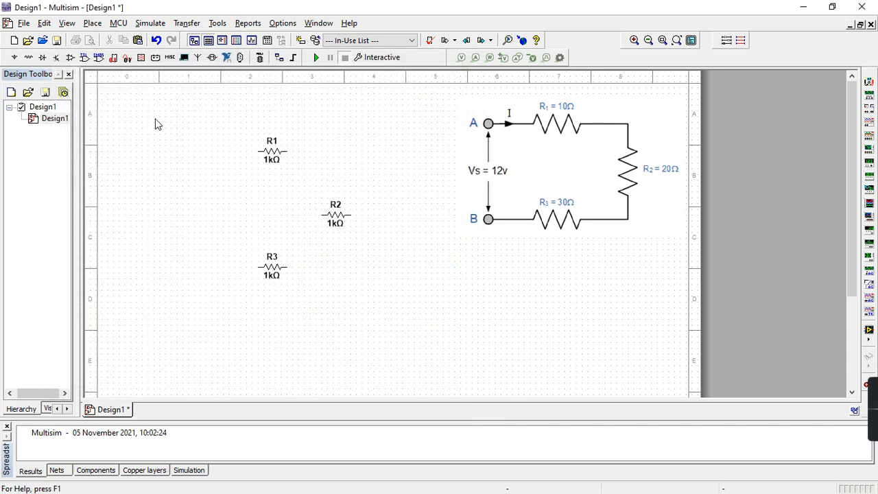
Place a DC_POWER source from the POWER_SOURCES family to the left of the three resistors.
{"action": "left_click", "coordinate": [15, 58]}
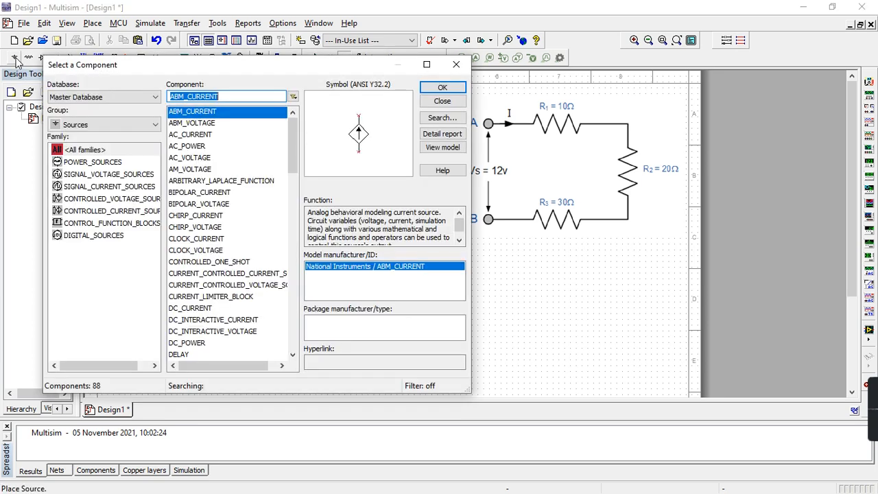
{"action": "left_click", "coordinate": [100, 163]}
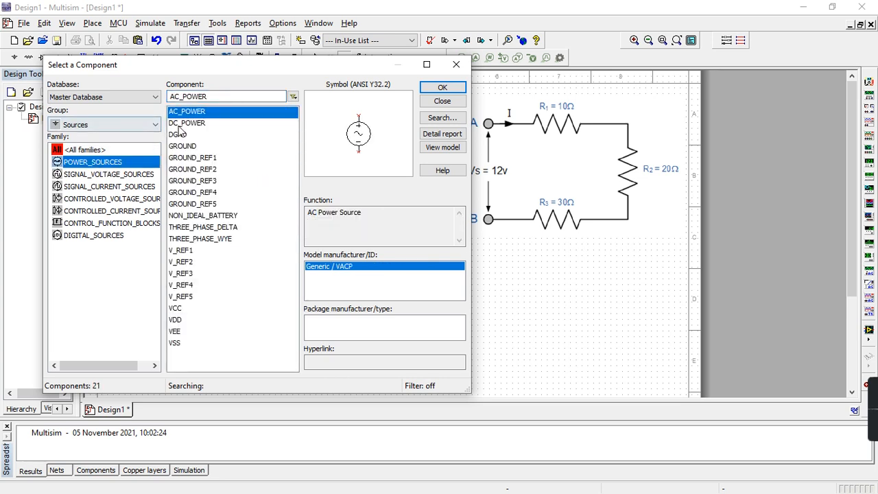
{"action": "left_click", "coordinate": [186, 125]}
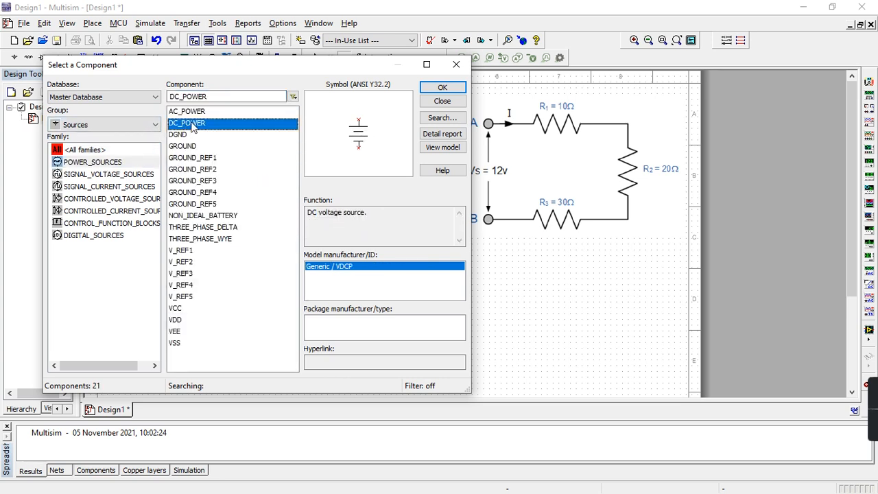
{"action": "left_click", "coordinate": [442, 88]}
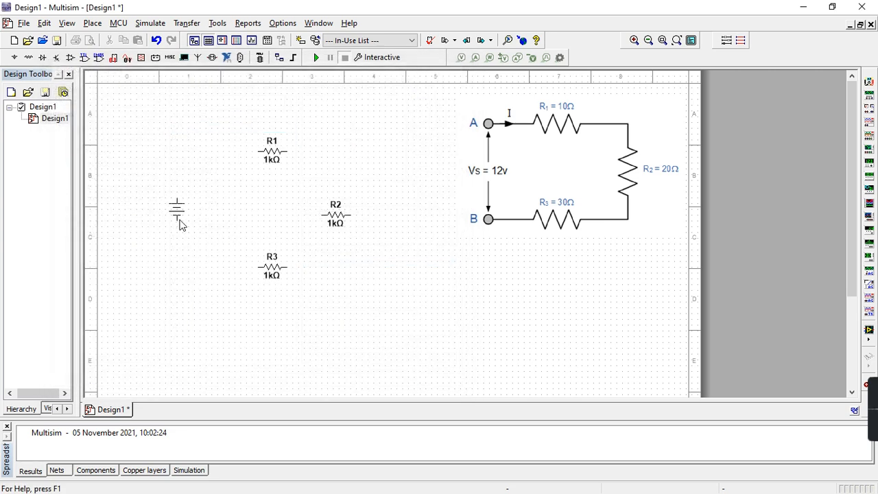
{"action": "left_click", "coordinate": [180, 225]}
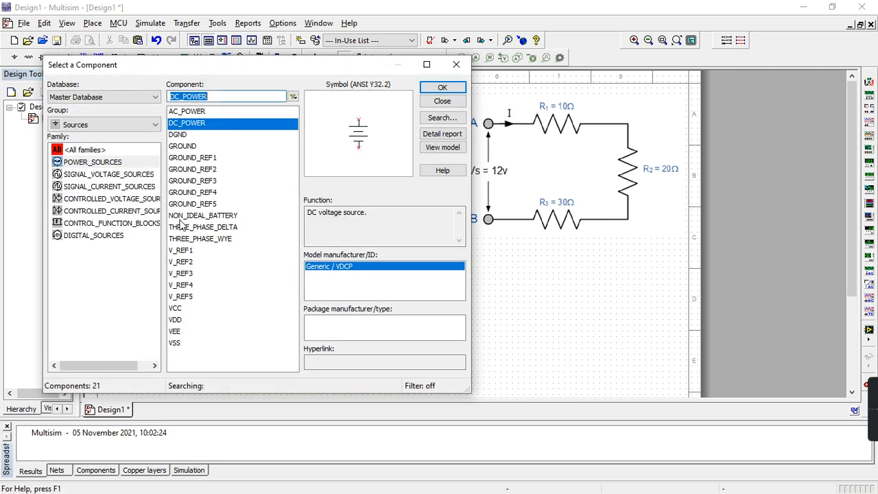
Place a GROUND symbol below the DC source and finish placing components.
{"action": "left_click", "coordinate": [183, 146]}
{"action": "left_click", "coordinate": [440, 89]}
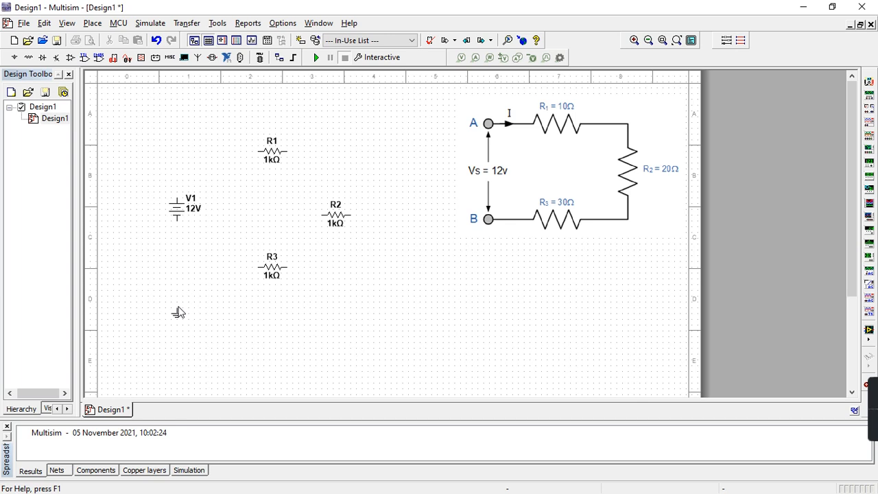
{"action": "left_click", "coordinate": [178, 312]}
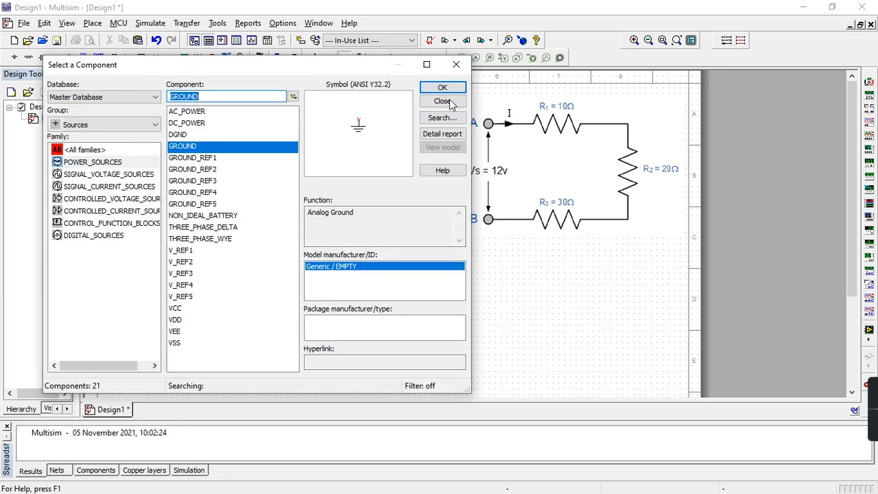
{"action": "left_click", "coordinate": [463, 17]}
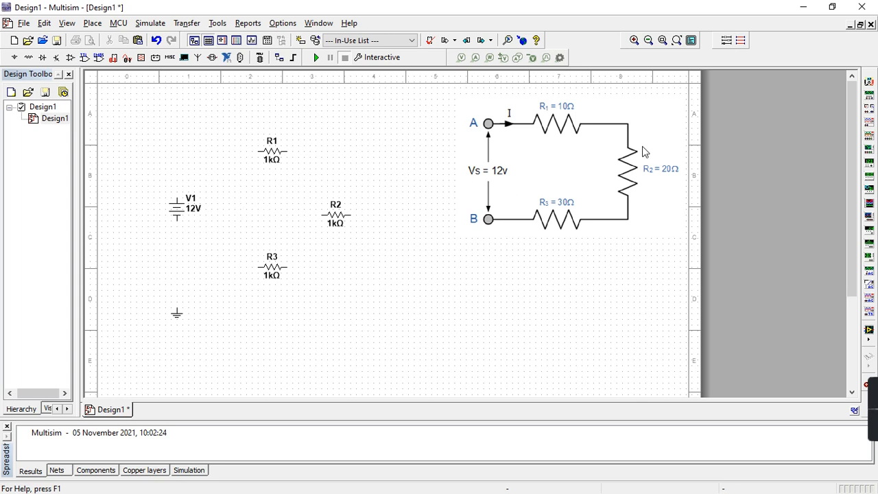
Place a multimeter above the DC source and briefly view its instrument panel.
{"action": "left_click", "coordinate": [866, 82]}
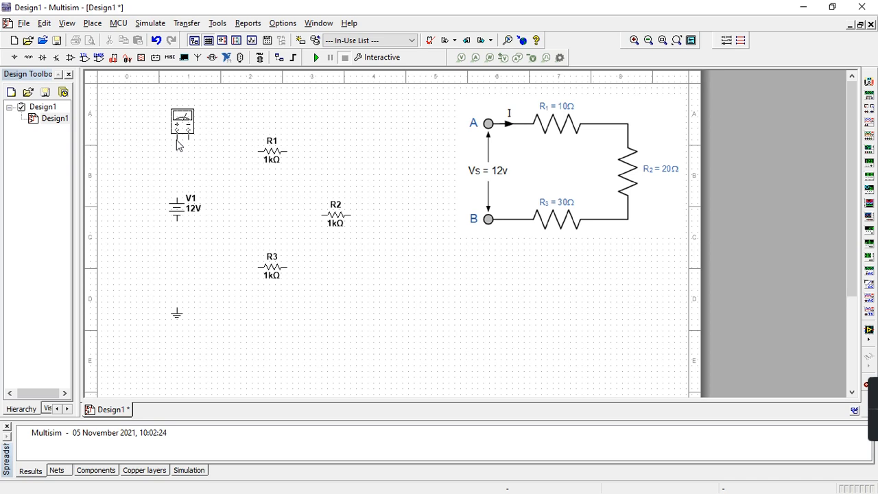
{"action": "left_click", "coordinate": [177, 141]}
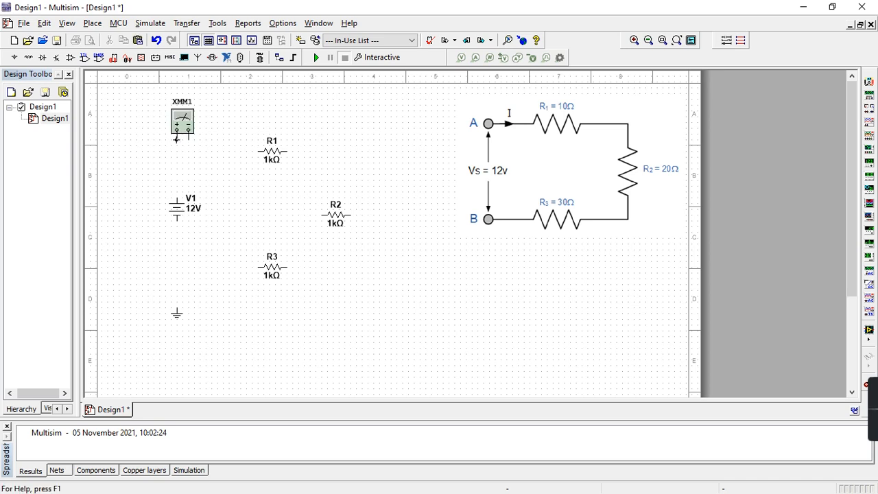
{"action": "double_click", "coordinate": [187, 119]}
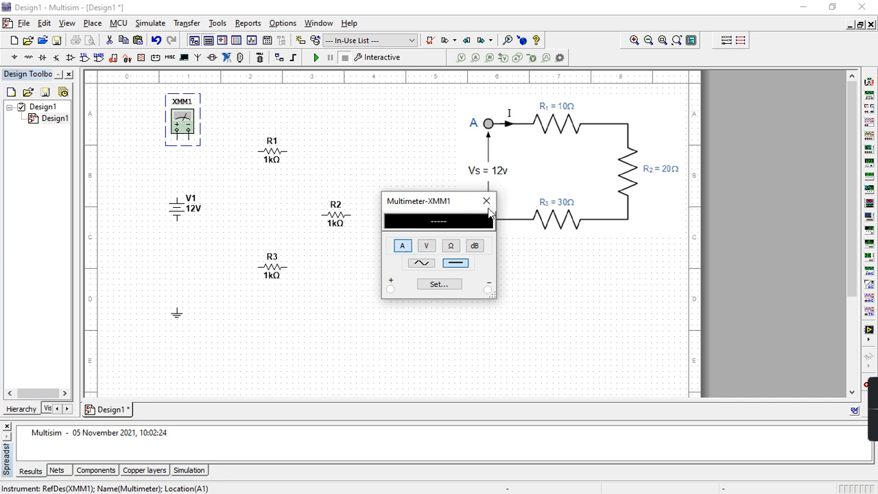
{"action": "left_click", "coordinate": [486, 202]}
{"action": "left_click", "coordinate": [330, 135]}
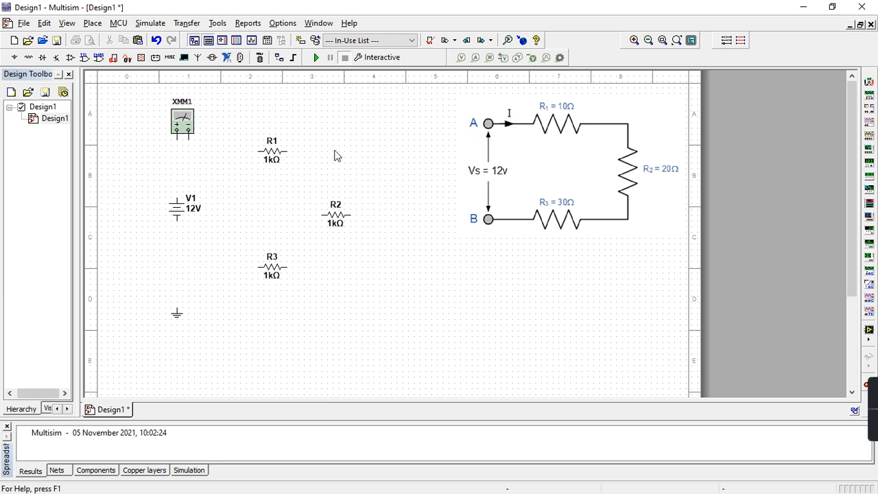
Move R1's name label beneath the resistor and place a multimeter directly above R1.
{"action": "left_click", "coordinate": [274, 160]}
{"action": "left_click_drag", "start_coordinate": [277, 161], "coordinate": [258, 159]}
{"action": "left_click", "coordinate": [869, 81]}
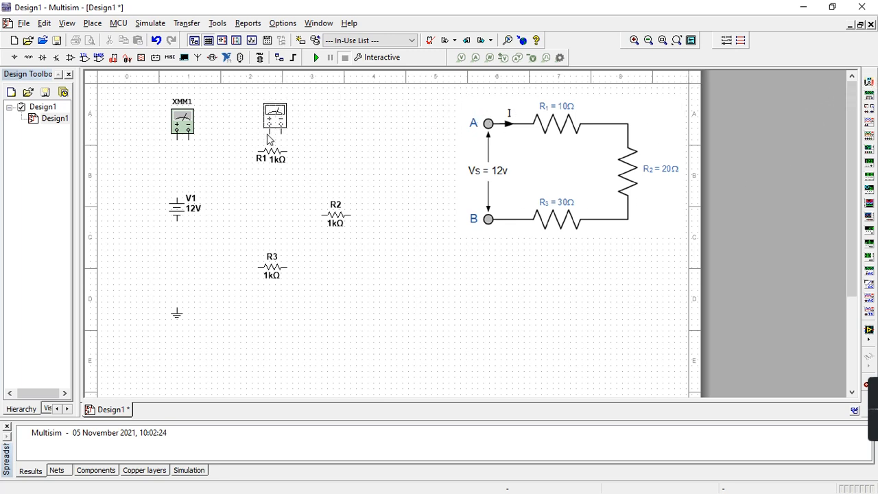
{"action": "left_click", "coordinate": [265, 140]}
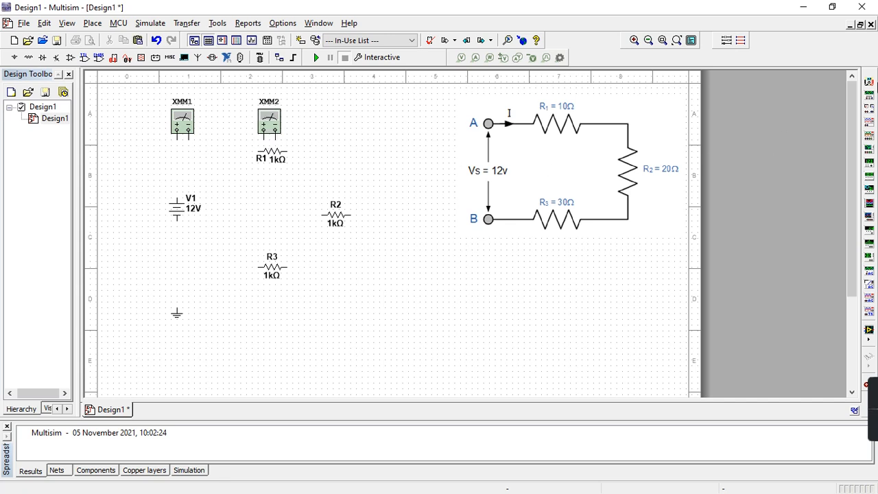
Place three more multimeters: one to the right of R2, one below R3 and one beside source V1.
{"action": "left_click", "coordinate": [869, 81]}
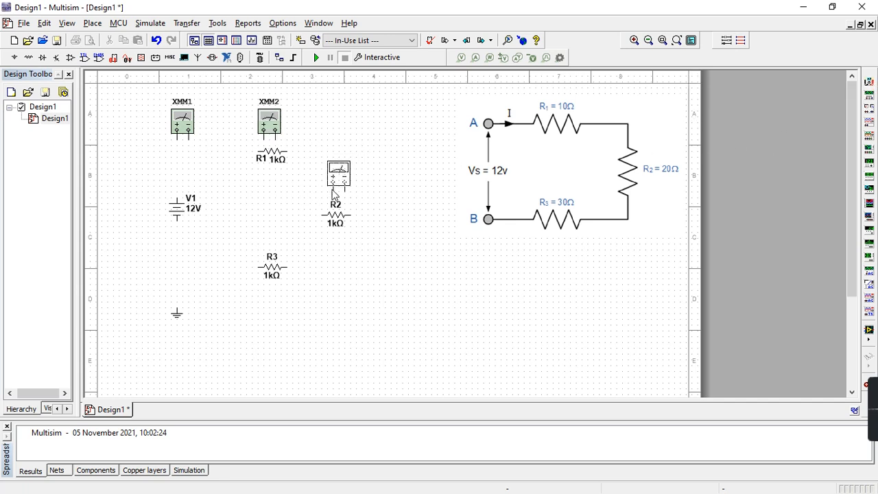
{"action": "left_click", "coordinate": [364, 224]}
{"action": "left_click", "coordinate": [868, 81]}
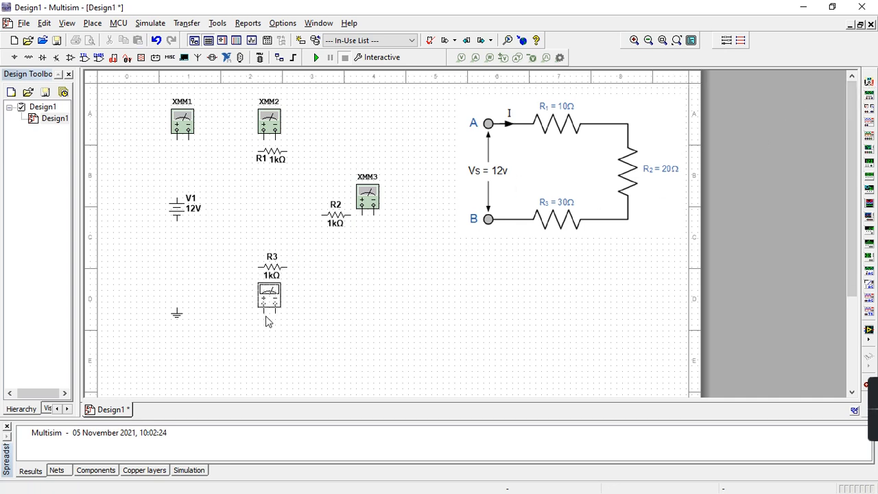
{"action": "left_click", "coordinate": [266, 315]}
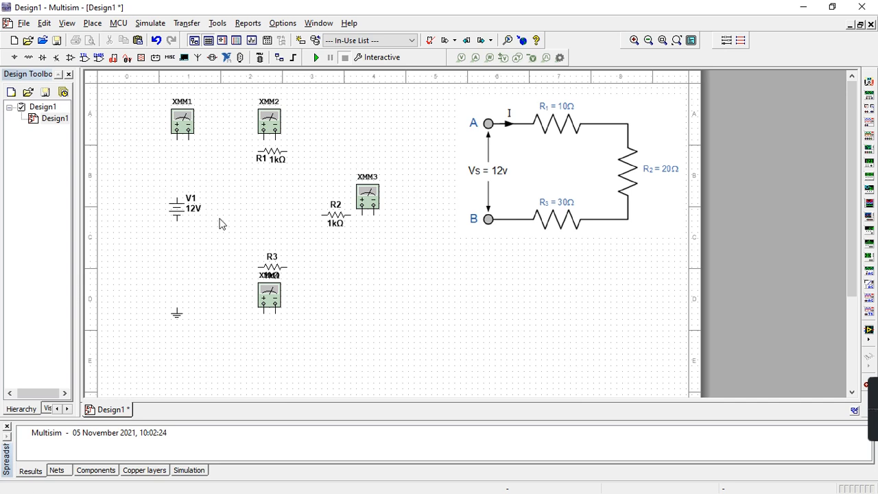
{"action": "left_click", "coordinate": [869, 82]}
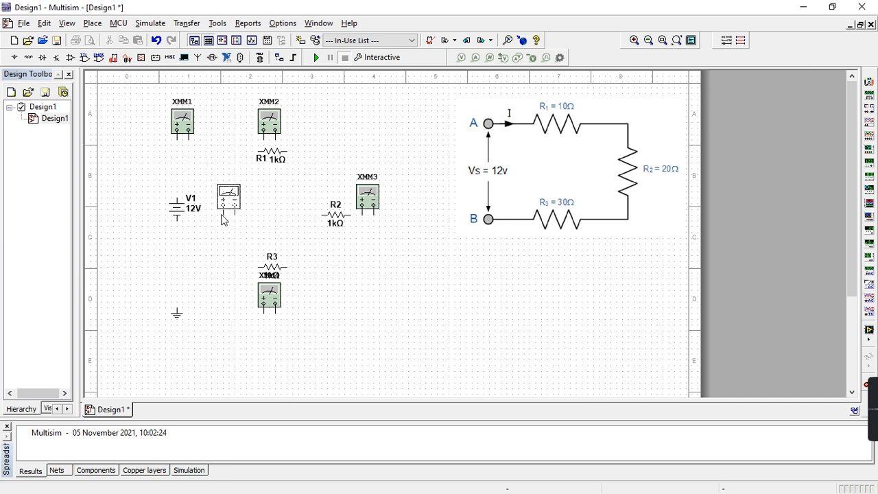
{"action": "left_click", "coordinate": [215, 218]}
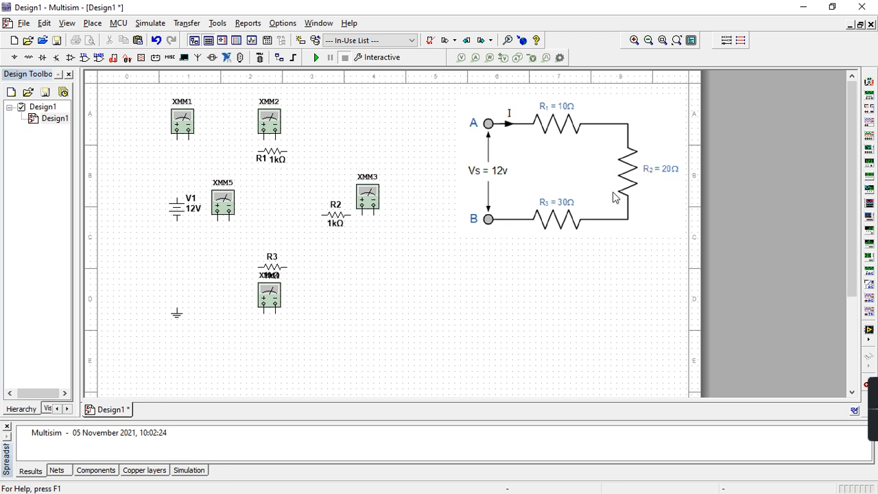
Rotate R2 and multimeter XMM3 90° clockwise and position XMM3 directly beside R2.
{"action": "right_click", "coordinate": [345, 221]}
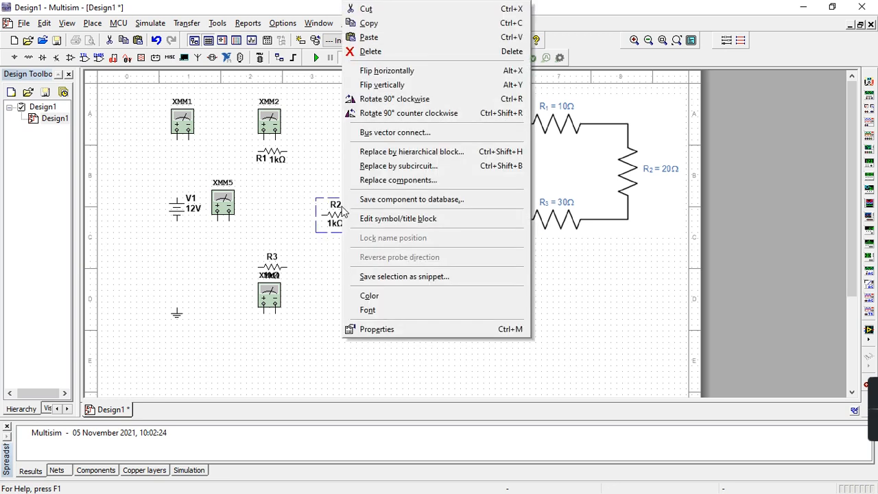
{"action": "left_click", "coordinate": [384, 99]}
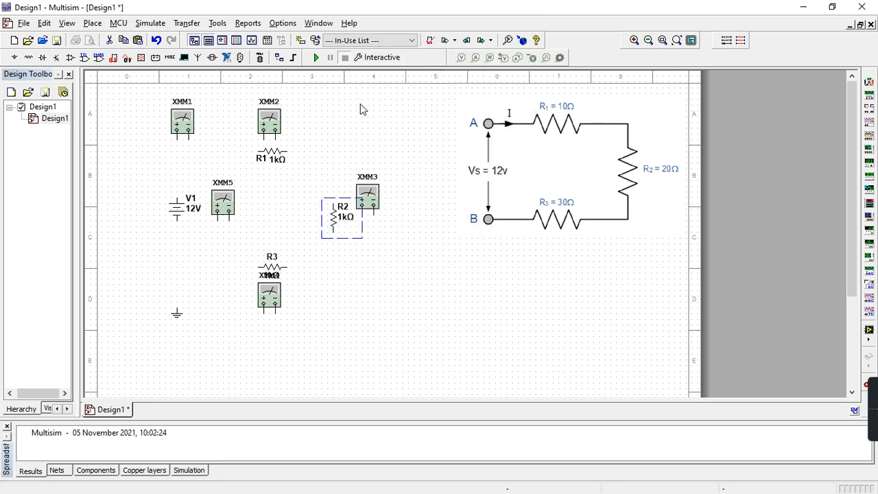
{"action": "left_click", "coordinate": [369, 197]}
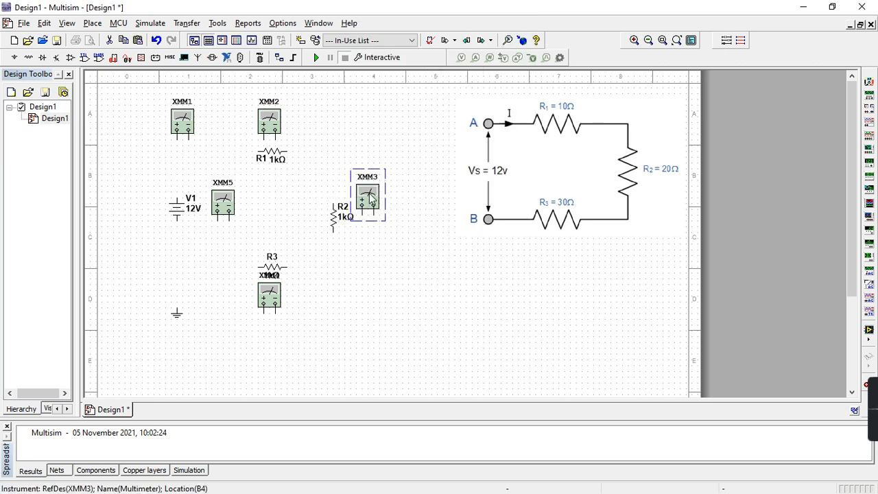
{"action": "right_click", "coordinate": [370, 199]}
{"action": "left_click", "coordinate": [412, 100]}
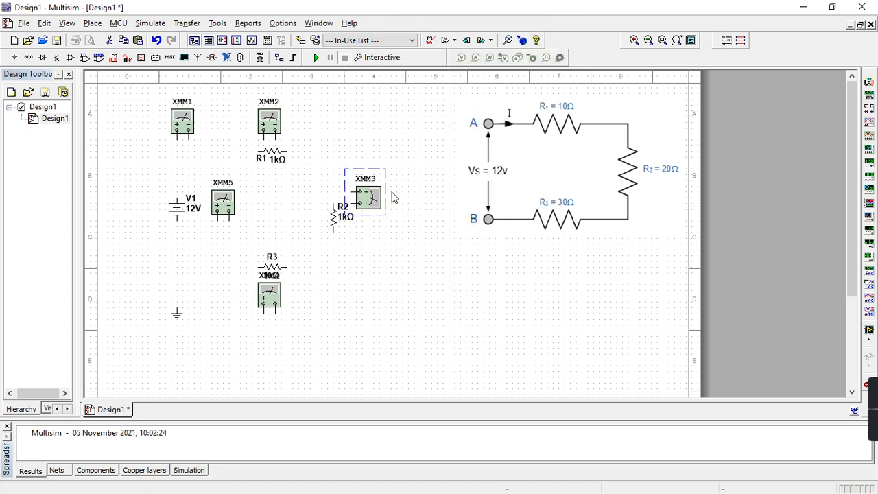
{"action": "left_click_drag", "start_coordinate": [377, 200], "coordinate": [382, 221]}
Rotate multimeter XMM5 90° clockwise and move it closer to source V1, shifting the source's labels to its opposite side.
{"action": "right_click", "coordinate": [226, 211]}
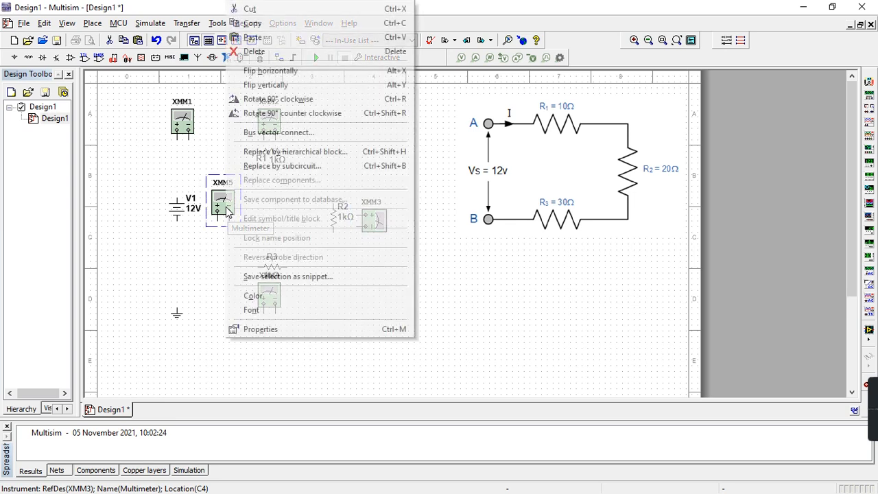
{"action": "left_click", "coordinate": [261, 99]}
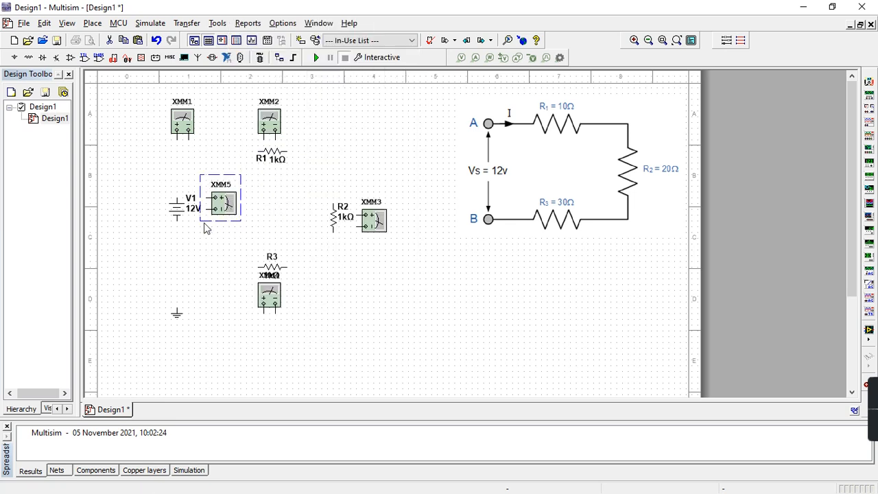
{"action": "left_click", "coordinate": [191, 198]}
{"action": "left_click_drag", "start_coordinate": [191, 199], "coordinate": [159, 214]}
{"action": "left_click", "coordinate": [190, 210]}
{"action": "left_click_drag", "start_coordinate": [214, 209], "coordinate": [202, 215]}
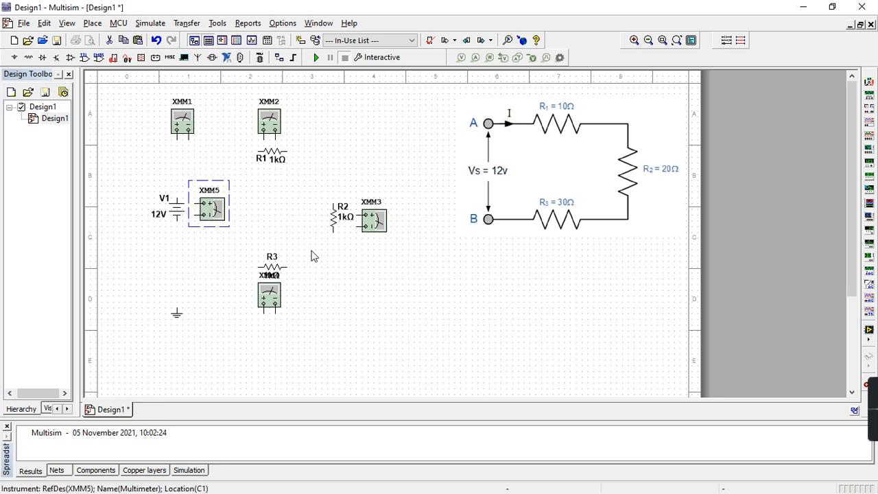
Rotate multimeter XMM4 by 180° so its terminals face R3, keeping it below the resistor.
{"action": "right_click", "coordinate": [271, 295]}
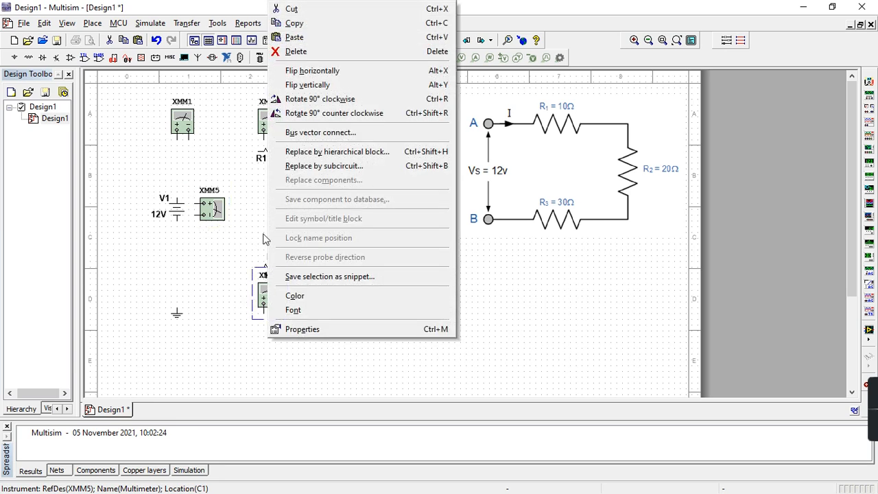
{"action": "left_click", "coordinate": [309, 100]}
{"action": "right_click", "coordinate": [264, 296]}
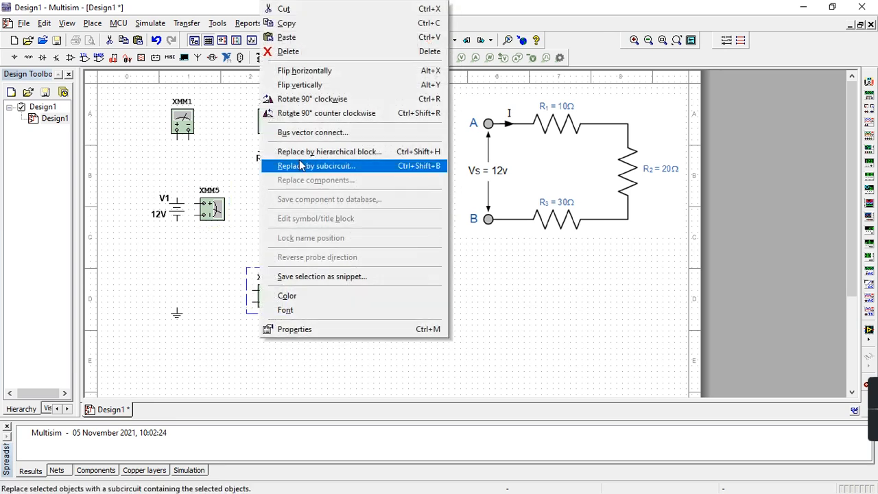
{"action": "left_click", "coordinate": [305, 99]}
{"action": "left_click_drag", "start_coordinate": [272, 298], "coordinate": [284, 323]}
{"action": "left_click", "coordinate": [363, 319]}
Move R3's value label above the resistor, next to its name.
{"action": "left_click", "coordinate": [274, 276]}
{"action": "mouse_move", "coordinate": [288, 255]}
{"action": "left_mouse_down"}
{"action": "mouse_move", "coordinate": [263, 255]}
{"action": "mouse_move", "coordinate": [279, 258]}
{"action": "left_mouse_up"}
{"action": "left_click", "coordinate": [272, 259]}
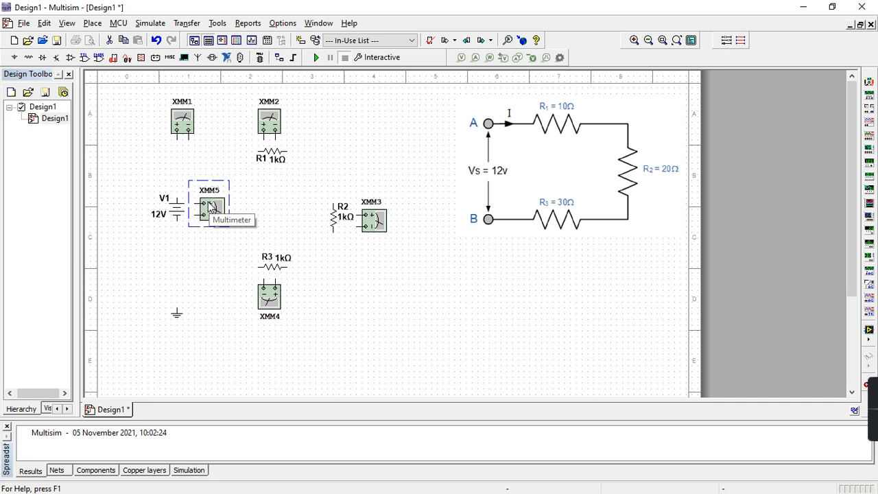
Nudge XMM5 closer to the DC source and move R2's labels to the side of the resistor away from XMM3.
{"action": "left_click_drag", "start_coordinate": [211, 208], "coordinate": [205, 208]}
{"action": "left_click", "coordinate": [296, 237]}
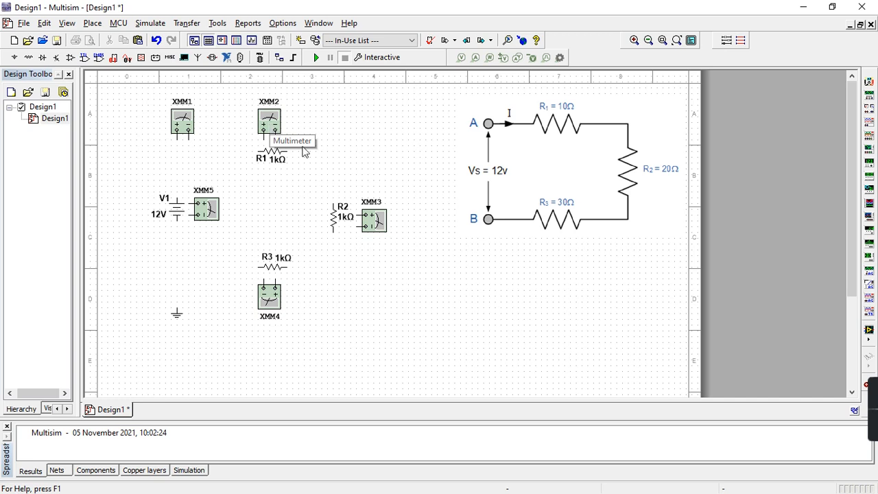
{"action": "left_click_drag", "start_coordinate": [345, 203], "coordinate": [327, 217]}
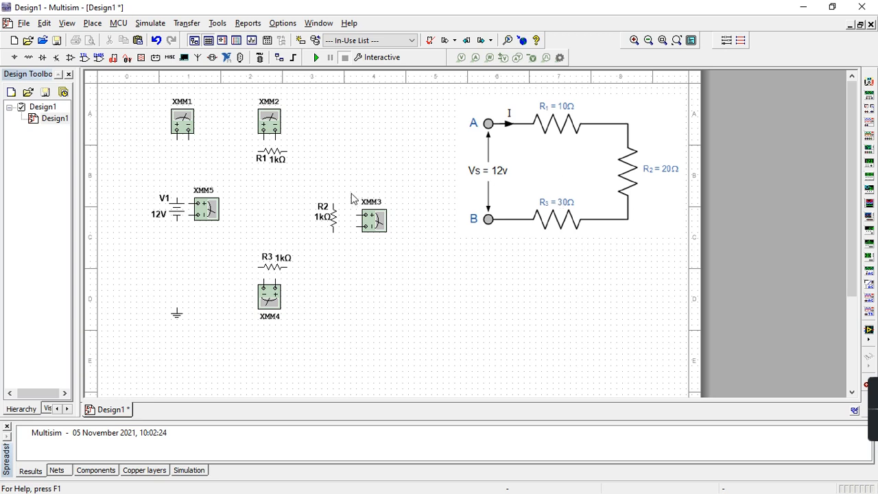
Set R1's resistance to 10 Ω, moving its properties dialog clear of the reference picture.
{"action": "double_click", "coordinate": [275, 157]}
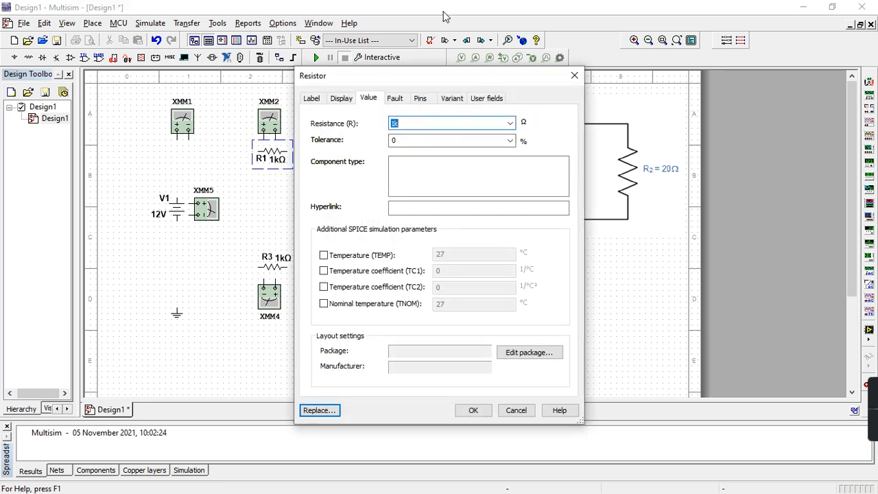
{"action": "left_click_drag", "start_coordinate": [452, 74], "coordinate": [309, 62]}
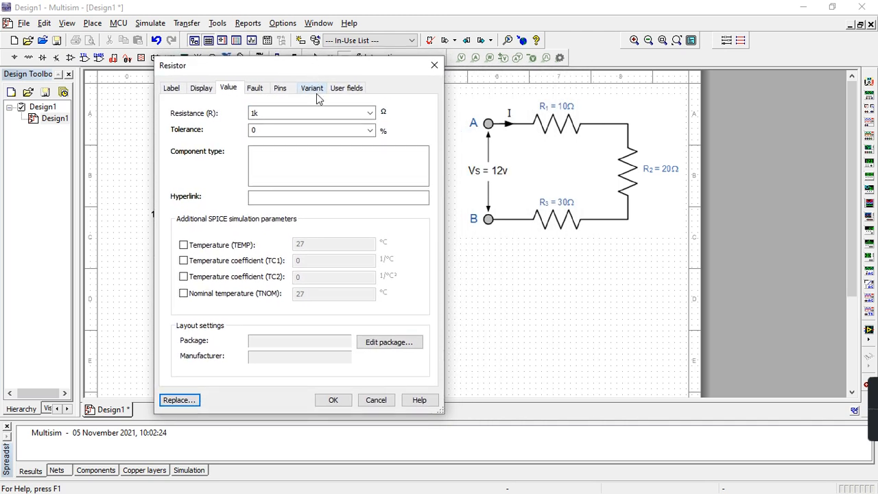
{"action": "double_click", "coordinate": [261, 113]}
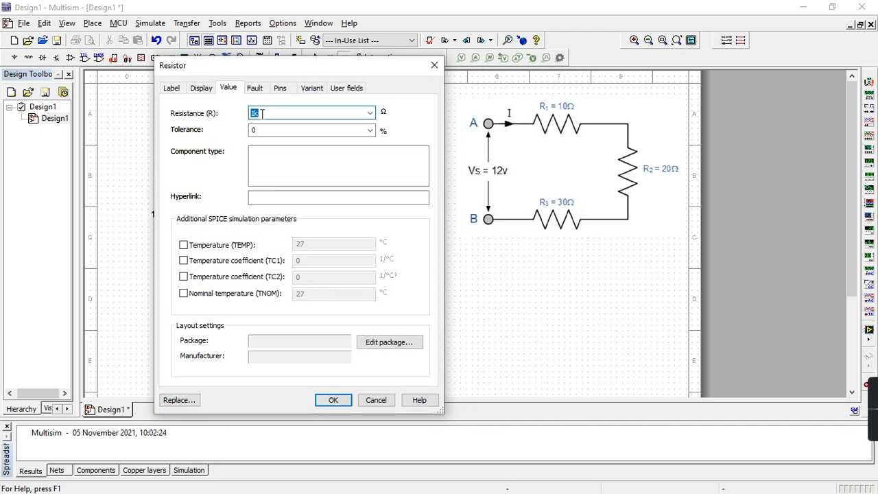
{"action": "type", "text": "10"}
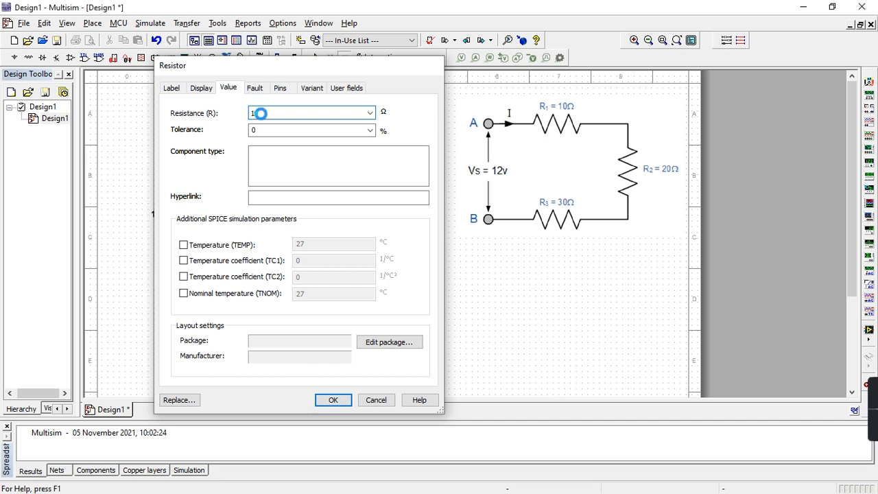
{"action": "key", "text": "Return"}
Set R2's resistance to 20 Ω.
{"action": "double_click", "coordinate": [315, 218]}
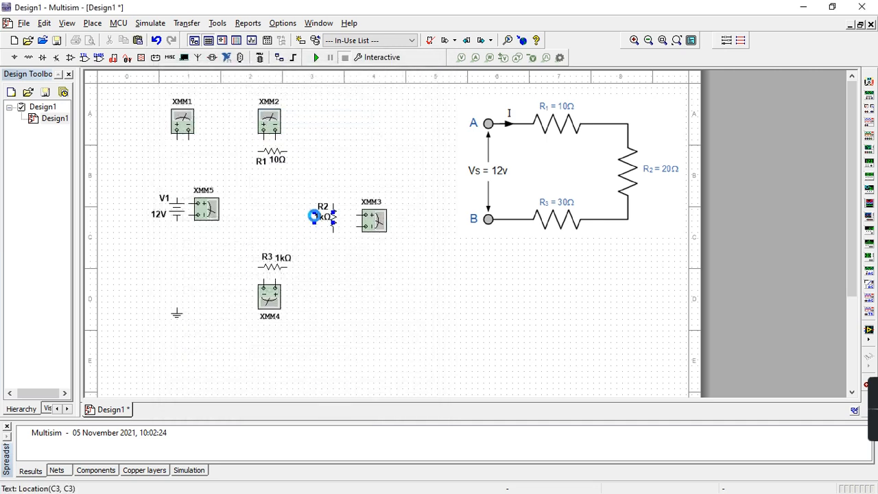
{"action": "key", "text": "BackSpace"}
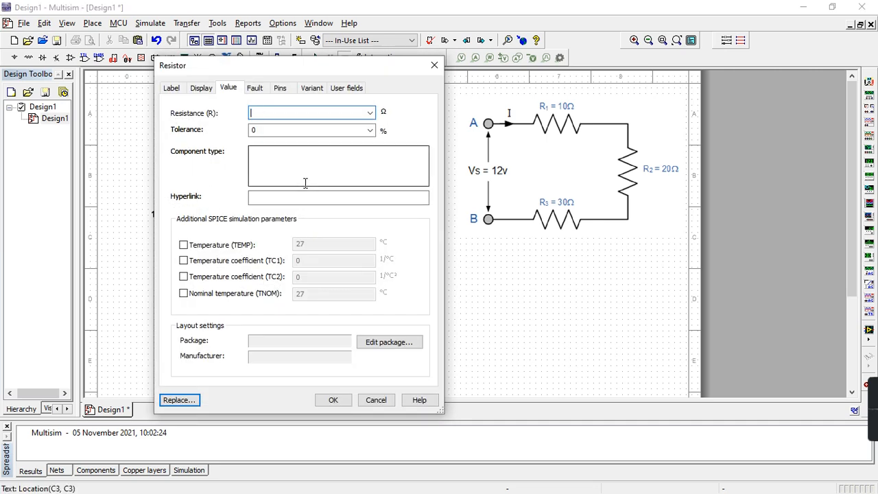
{"action": "key", "text": "Return"}
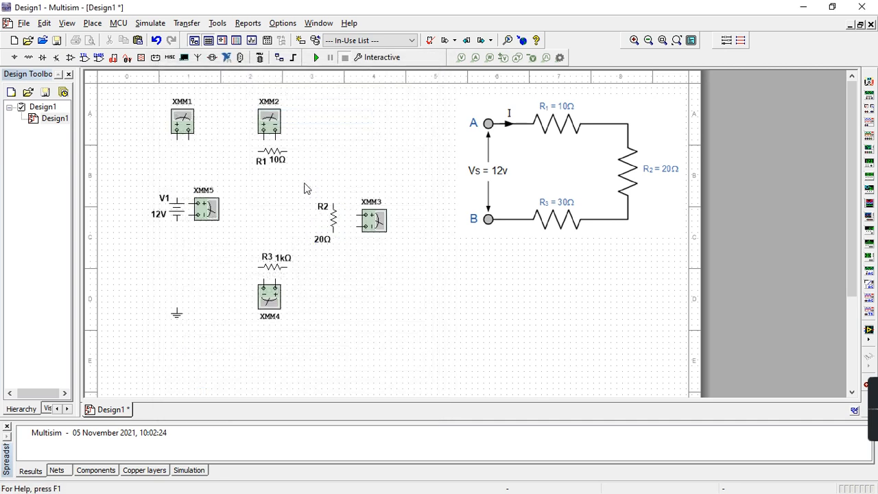
Set R3's resistance to 30 Ω and move R2's value label up beneath its name.
{"action": "double_click", "coordinate": [282, 257]}
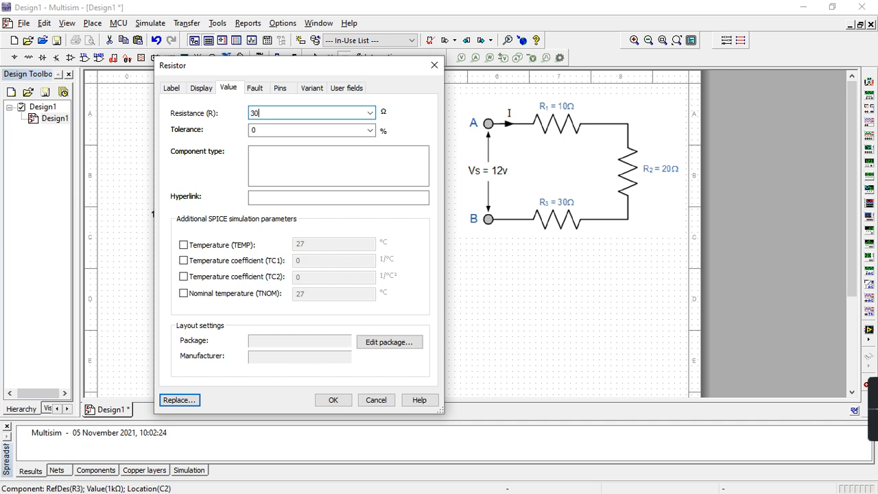
{"action": "type", "text": "30"}
{"action": "key", "text": "Return"}
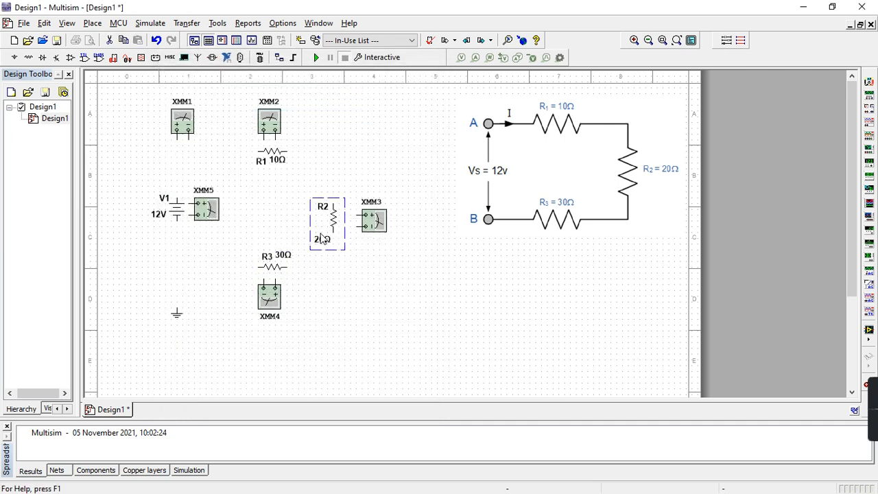
{"action": "left_click", "coordinate": [315, 268]}
{"action": "left_click_drag", "start_coordinate": [320, 241], "coordinate": [320, 220]}
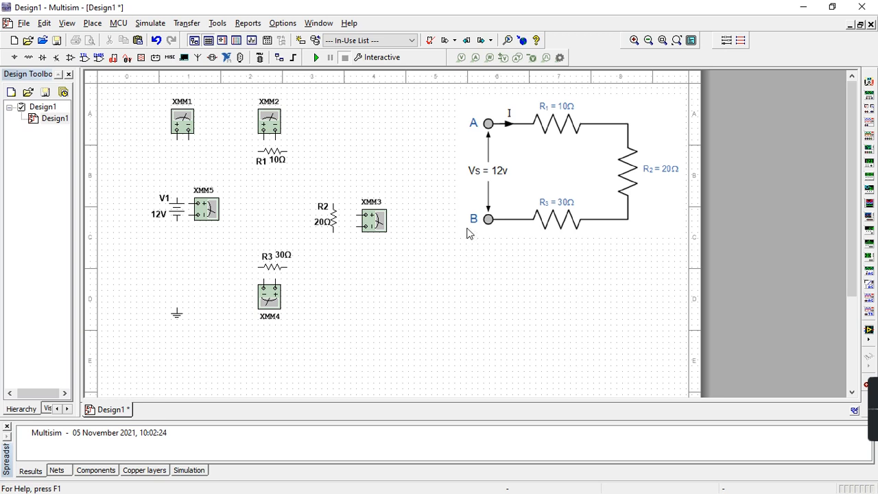
Rename the DC source's reference designator to Vs and move its 12V label up beside the symbol.
{"action": "left_click", "coordinate": [162, 198]}
{"action": "double_click", "coordinate": [163, 198]}
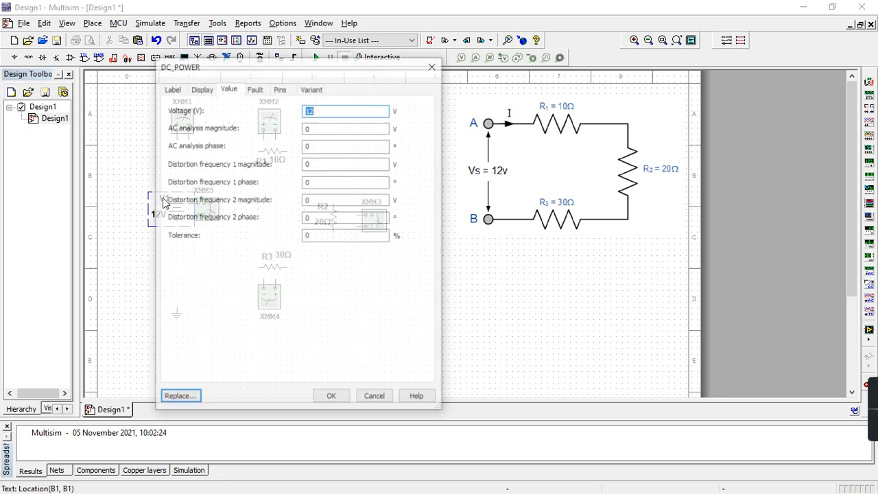
{"action": "left_click", "coordinate": [166, 89]}
{"action": "left_click", "coordinate": [191, 125]}
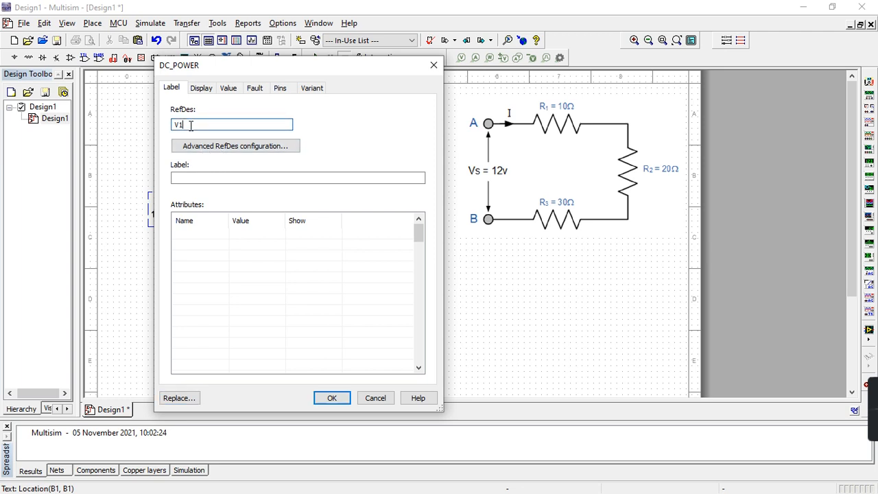
{"action": "type", "text": "s"}
{"action": "key", "text": "Return"}
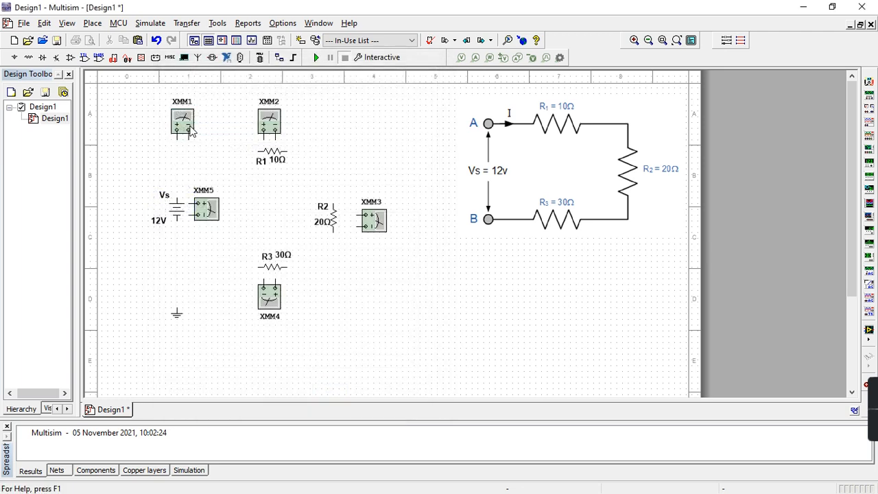
{"action": "left_click", "coordinate": [159, 221]}
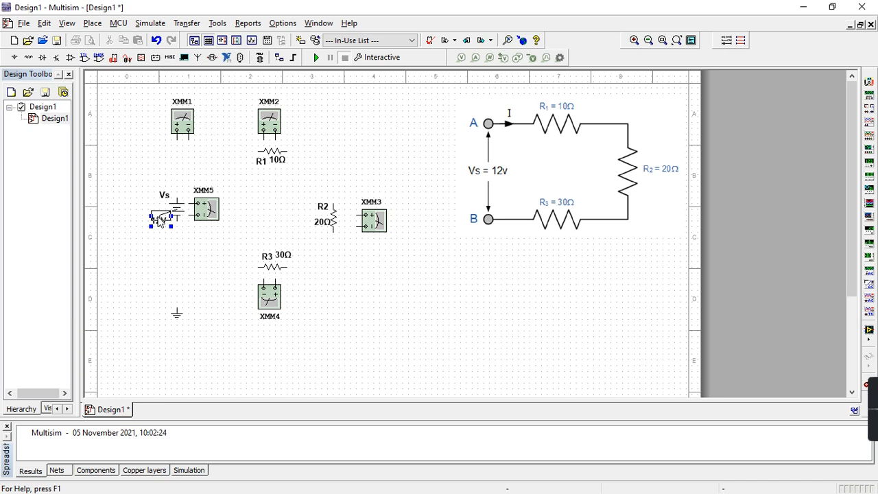
{"action": "left_click_drag", "start_coordinate": [159, 220], "coordinate": [159, 215]}
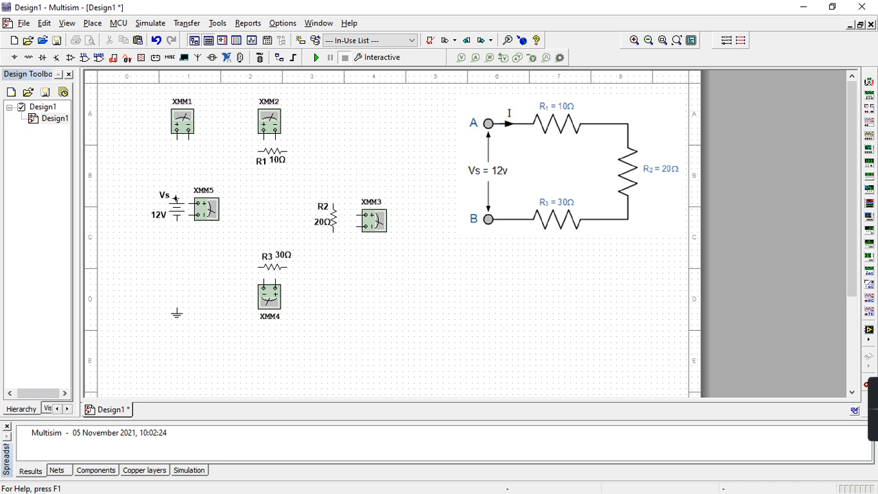
Wire multimeter XMM1 in series between the positive terminal of Vs and R1.
{"action": "left_click", "coordinate": [178, 136]}
{"action": "left_click", "coordinate": [188, 136]}
{"action": "left_click", "coordinate": [259, 151]}
Complete the series loop by wiring R1 to R2, R2 to R3, and R3 to the line joining the source's negative terminal and ground.
{"action": "left_click", "coordinate": [287, 150]}
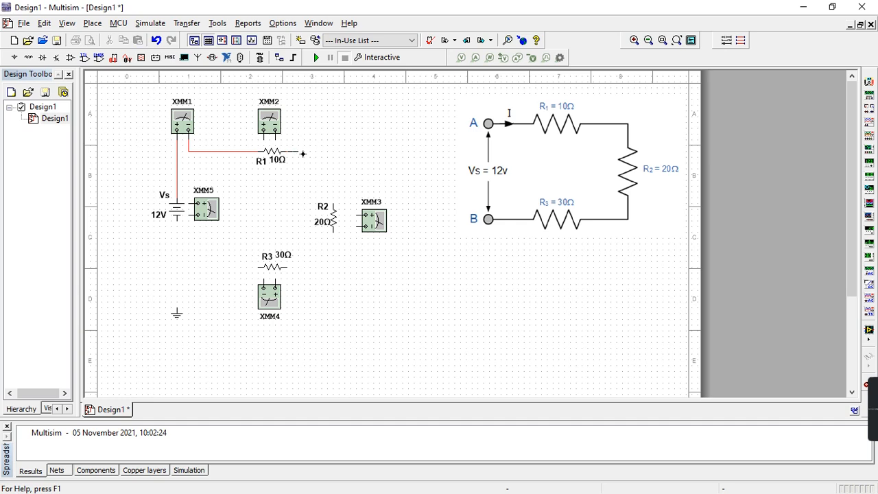
{"action": "left_click", "coordinate": [335, 205]}
{"action": "left_click", "coordinate": [333, 205]}
{"action": "left_click", "coordinate": [288, 269]}
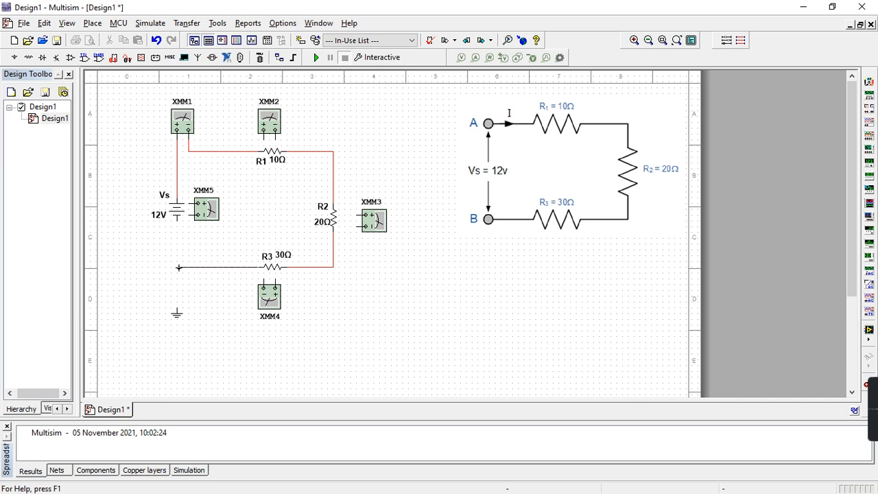
{"action": "left_click", "coordinate": [177, 219]}
{"action": "left_click", "coordinate": [177, 266]}
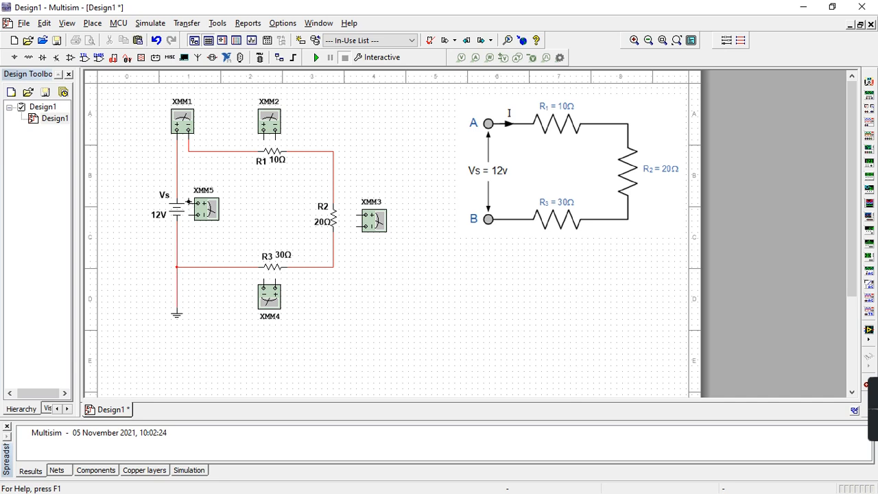
Wire multimeter XMM5 in parallel across source Vs and XMM4 in parallel across R3.
{"action": "left_click", "coordinate": [187, 204]}
{"action": "left_click", "coordinate": [178, 231]}
{"action": "left_click", "coordinate": [247, 268]}
{"action": "left_click", "coordinate": [276, 281]}
{"action": "left_click", "coordinate": [294, 265]}
Shift XMM3 and XMM2 slightly and wire them in parallel, XMM3 across R2 and XMM2 across R1.
{"action": "left_click", "coordinate": [361, 218]}
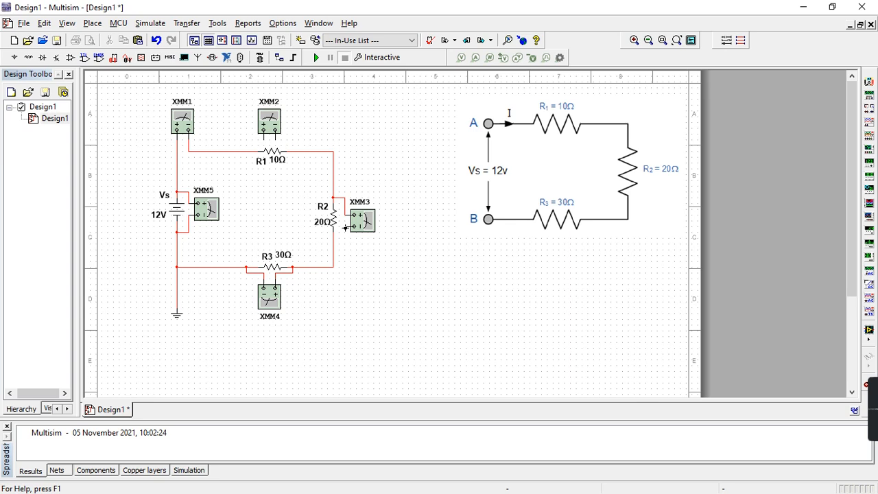
{"action": "left_click_drag", "start_coordinate": [331, 241], "coordinate": [352, 226]}
{"action": "left_click_drag", "start_coordinate": [276, 133], "coordinate": [284, 140]}
{"action": "left_click", "coordinate": [311, 145]}
{"action": "left_click", "coordinate": [281, 139]}
{"action": "left_click", "coordinate": [290, 152]}
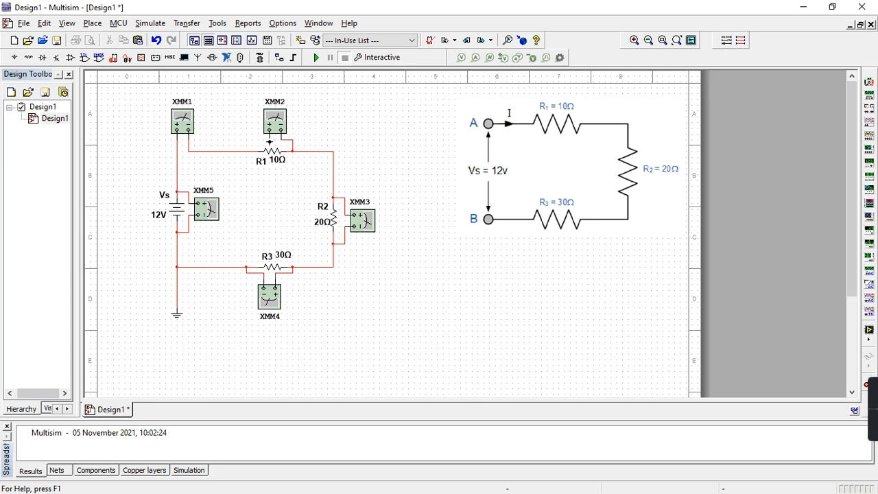
{"action": "left_click", "coordinate": [247, 151]}
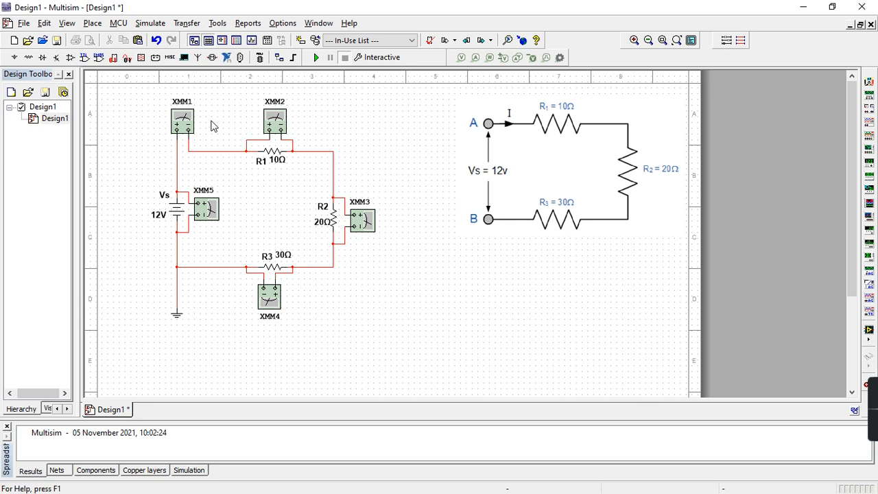
Run the interactive simulation and open XMM1's instrument panel to read the circuit's DC current.
{"action": "left_click", "coordinate": [315, 59]}
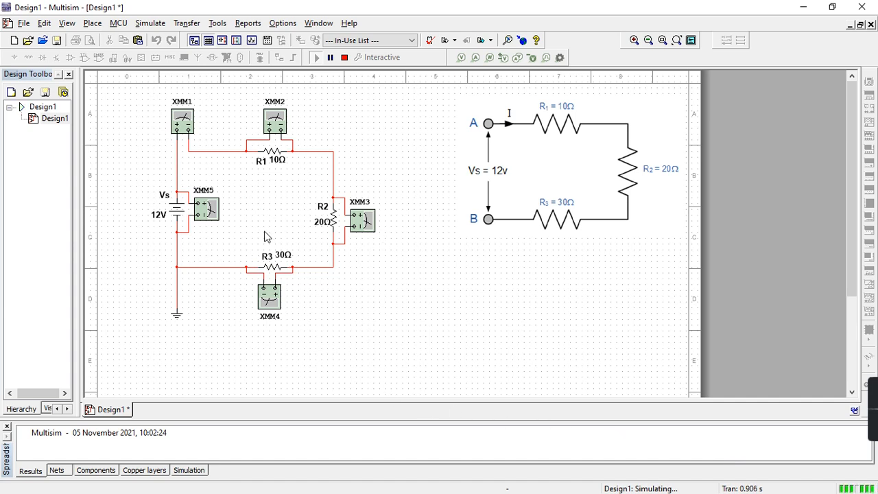
{"action": "double_click", "coordinate": [189, 123]}
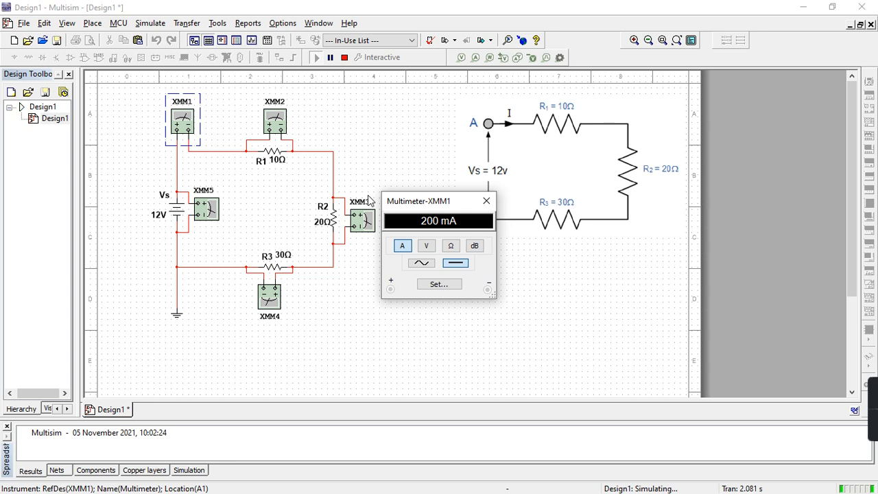
Move XMM1's instrument panel below the R2 branch, then open XMM5's panel beside it to read the source voltage.
{"action": "left_click_drag", "start_coordinate": [420, 204], "coordinate": [389, 271]}
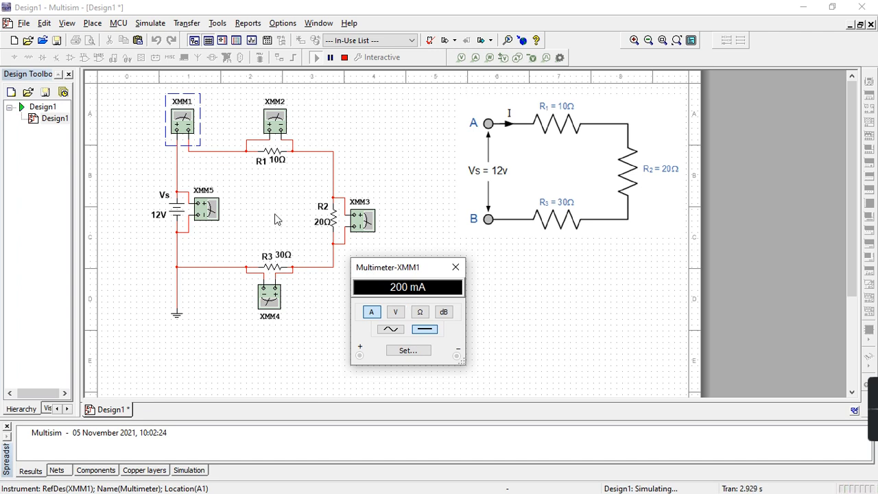
{"action": "left_click", "coordinate": [204, 208]}
{"action": "double_click", "coordinate": [204, 209]}
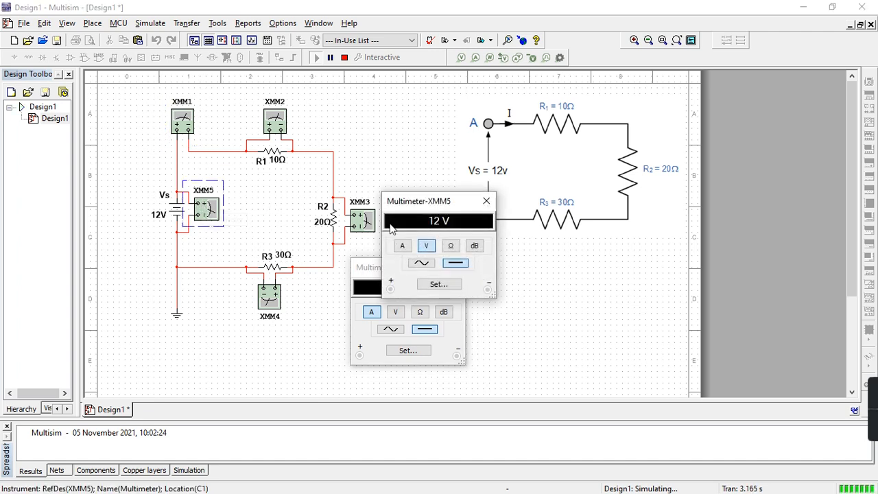
{"action": "left_click_drag", "start_coordinate": [409, 206], "coordinate": [499, 272]}
{"action": "left_click", "coordinate": [363, 136]}
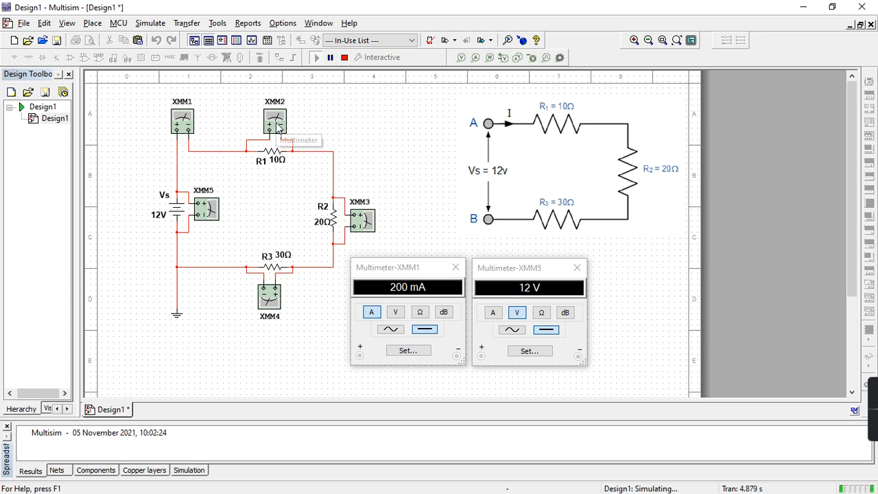
Open the instrument panels of XMM2 and XMM3 to read the R1 and R2 voltages, lining them up in a row after XMM5's panel.
{"action": "double_click", "coordinate": [291, 133]}
{"action": "left_click_drag", "start_coordinate": [413, 205], "coordinate": [624, 273]}
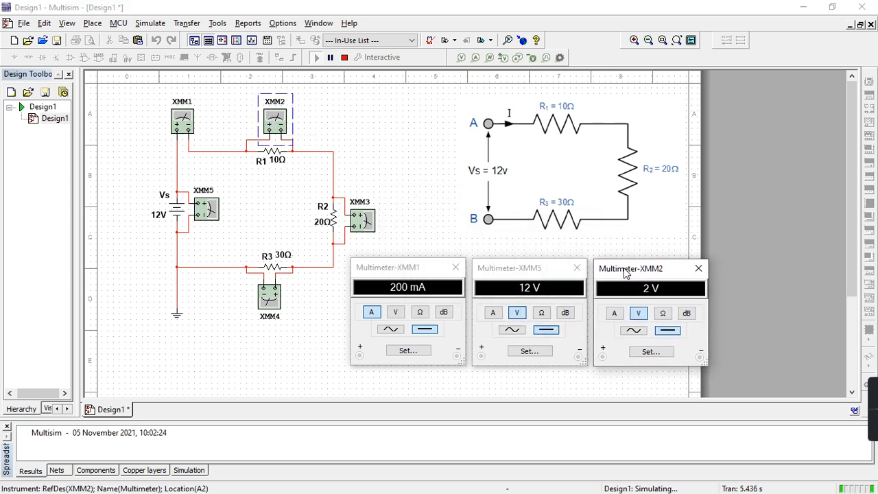
{"action": "double_click", "coordinate": [359, 221]}
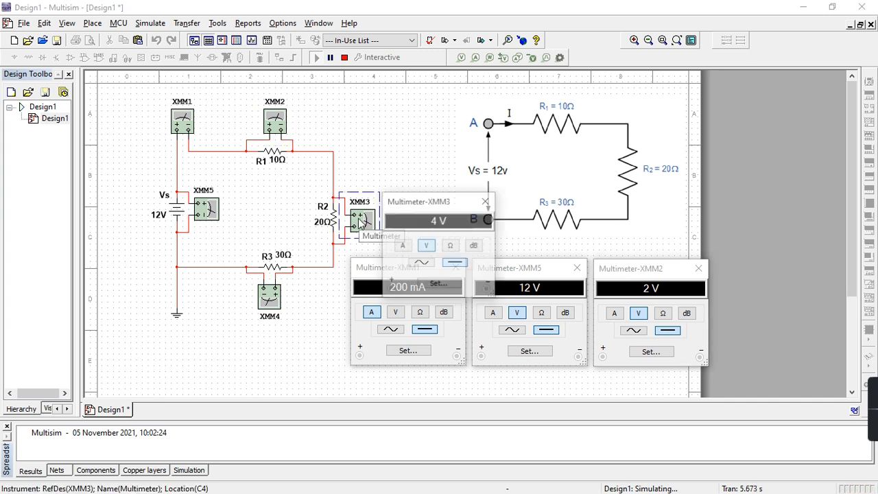
{"action": "left_click_drag", "start_coordinate": [431, 206], "coordinate": [764, 276]}
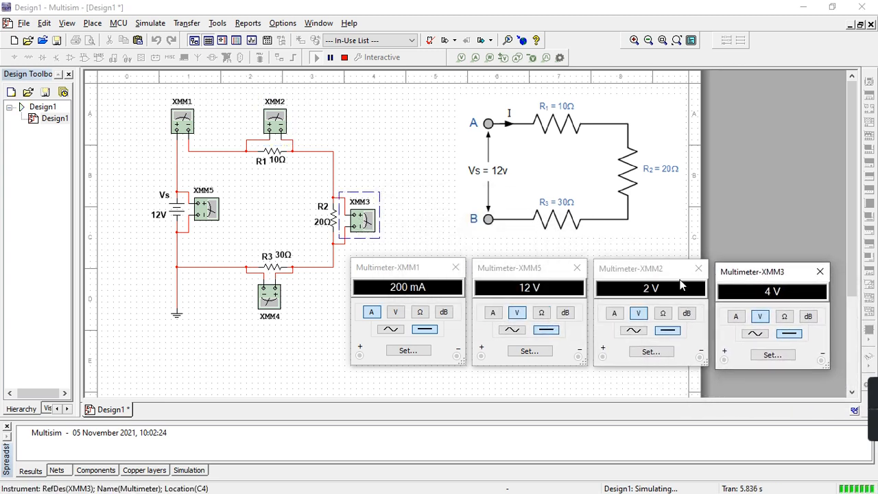
Open XMM4's instrument panel to read the R3 voltage, place it above XMM3's panel, and stop the simulation.
{"action": "double_click", "coordinate": [270, 306]}
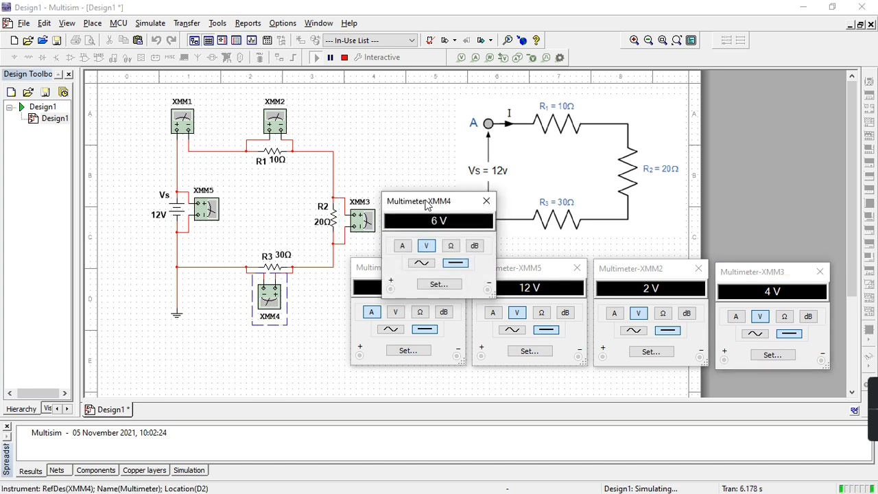
{"action": "left_click_drag", "start_coordinate": [441, 202], "coordinate": [765, 159]}
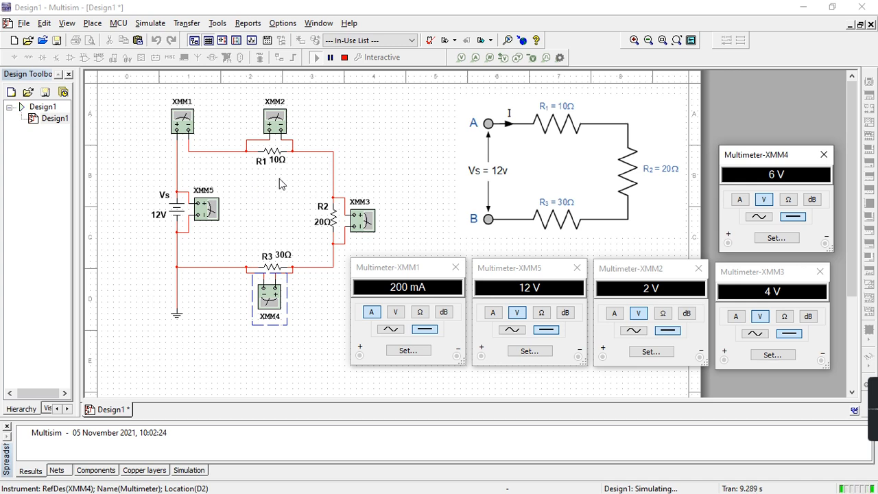
{"action": "left_click", "coordinate": [343, 58]}
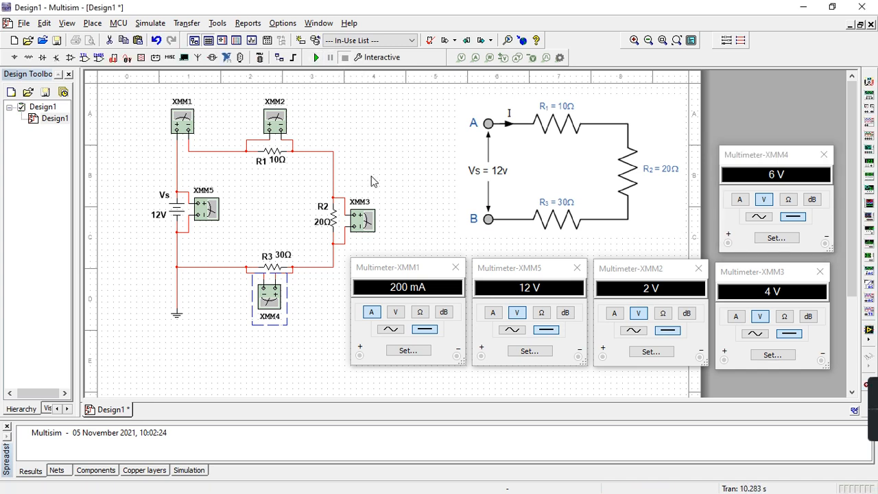